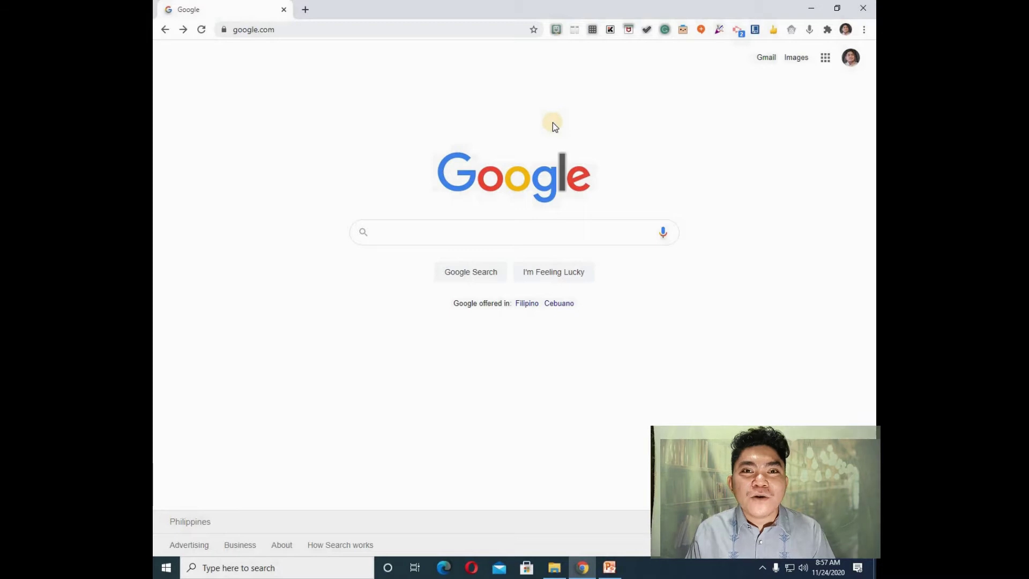
- Open Google Meet from the Google homepage and start a meeting with the host's name as its nickname
click(825, 58)
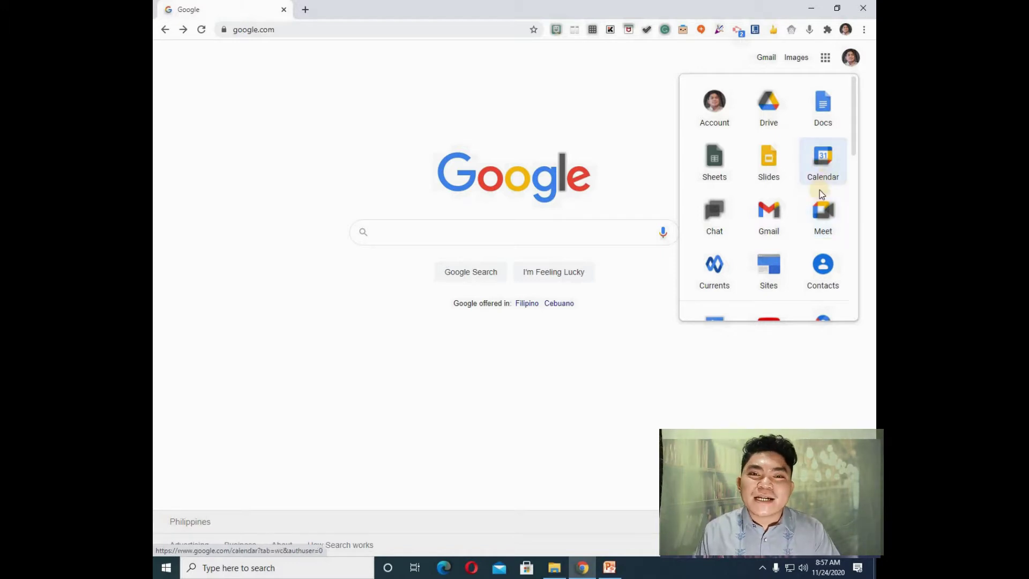
scroll(815, 204, down, 1)
scroll(812, 209, down, 5)
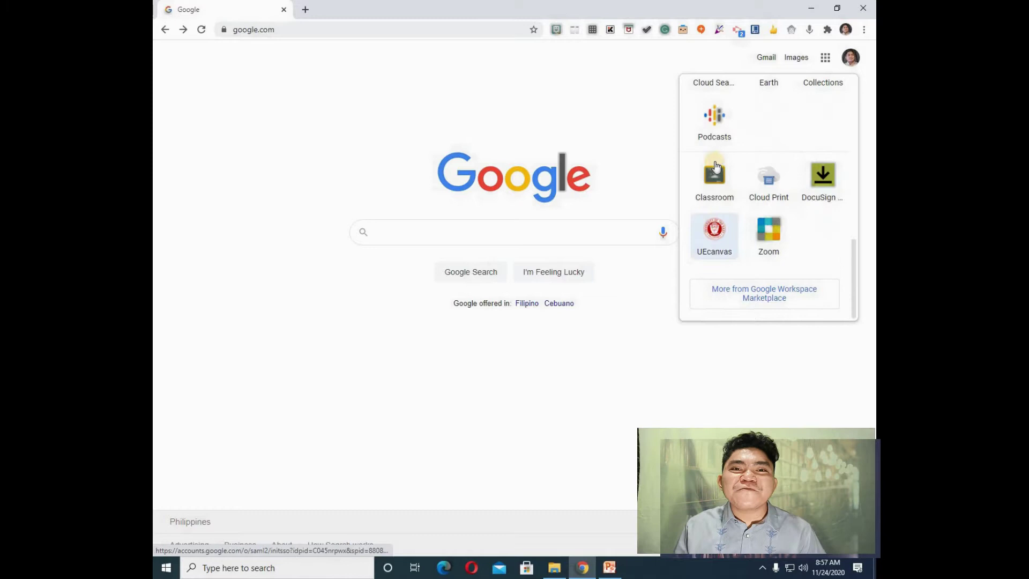
scroll(771, 279, up, 6)
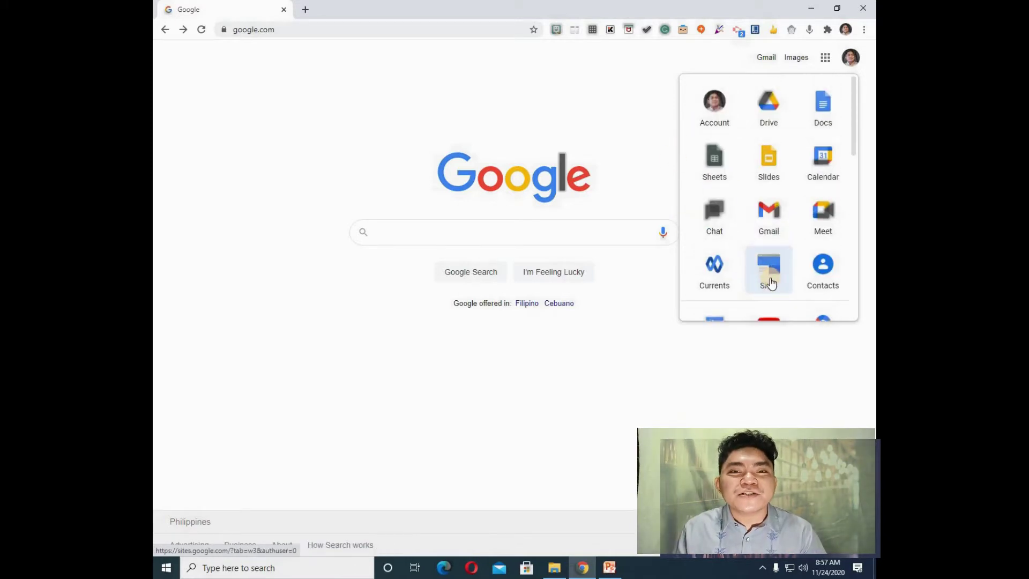
click(823, 230)
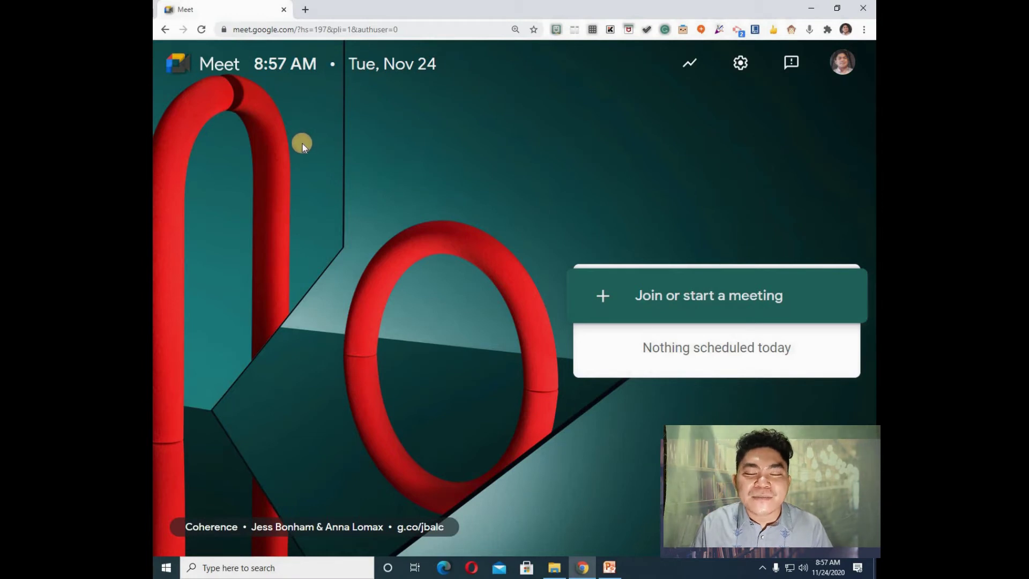
click(594, 296)
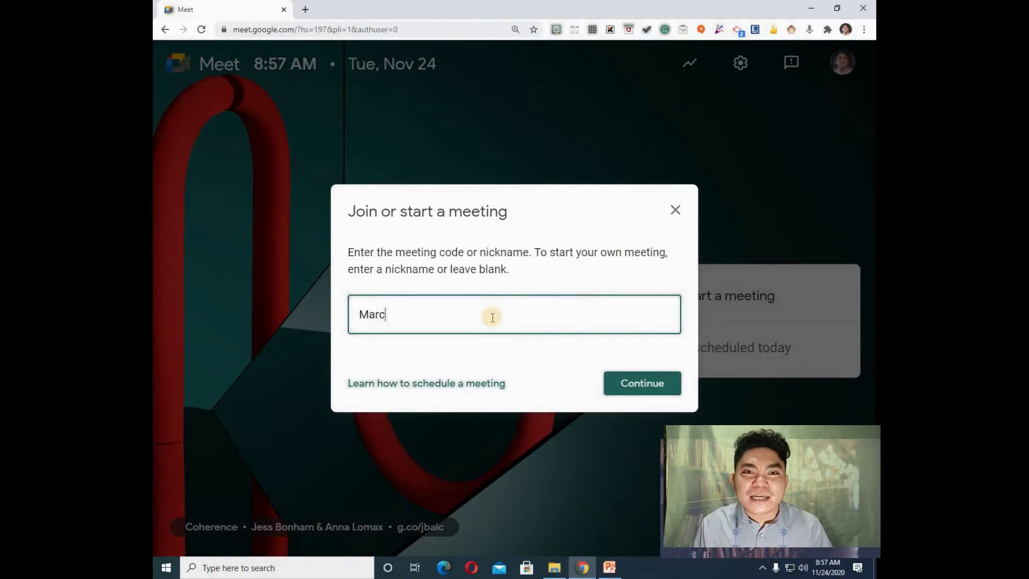
text(MarcSimon)
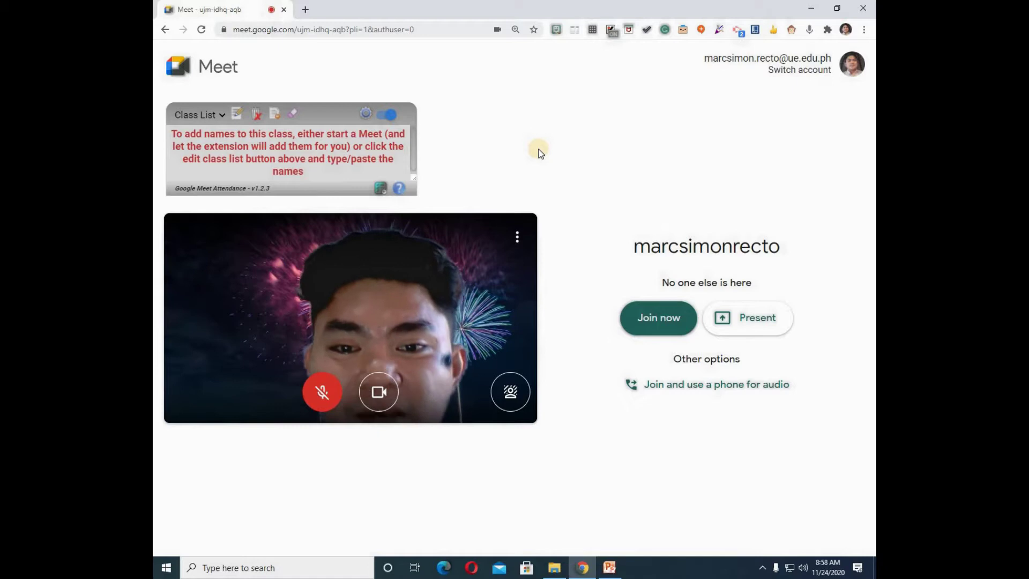
- Remove the virtual background from the camera preview and turn on the microphone
click(516, 237)
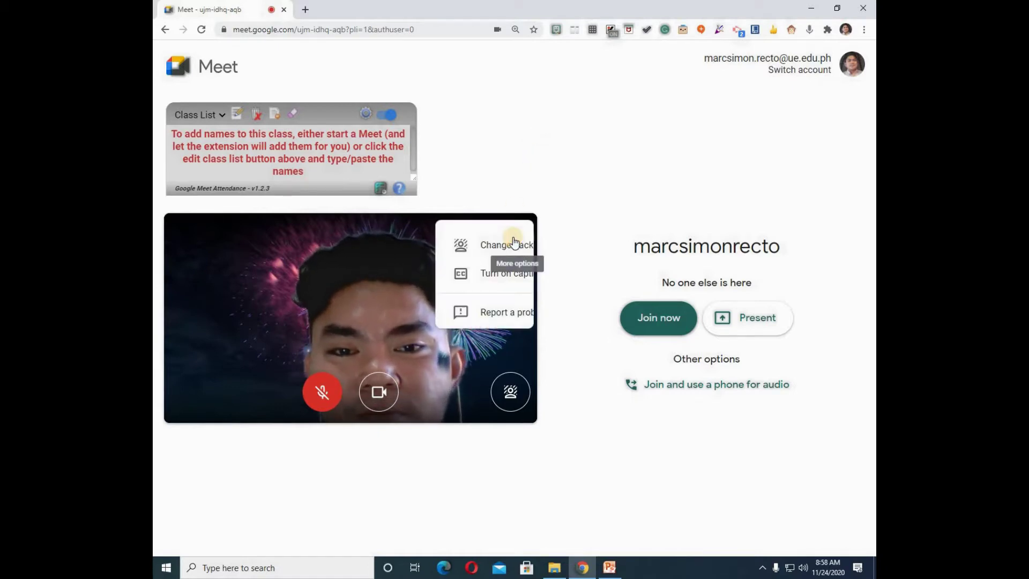
click(443, 252)
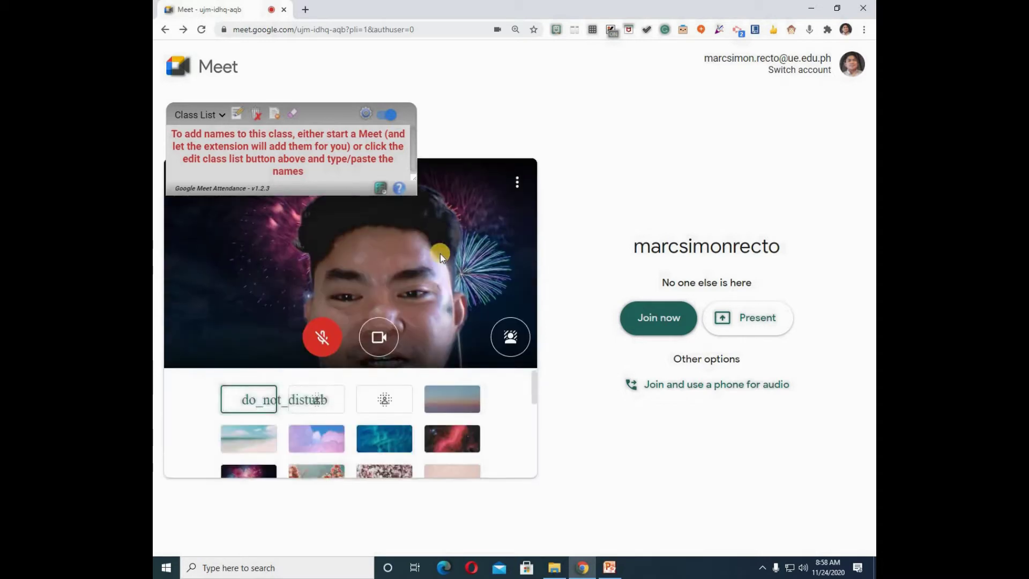
click(259, 402)
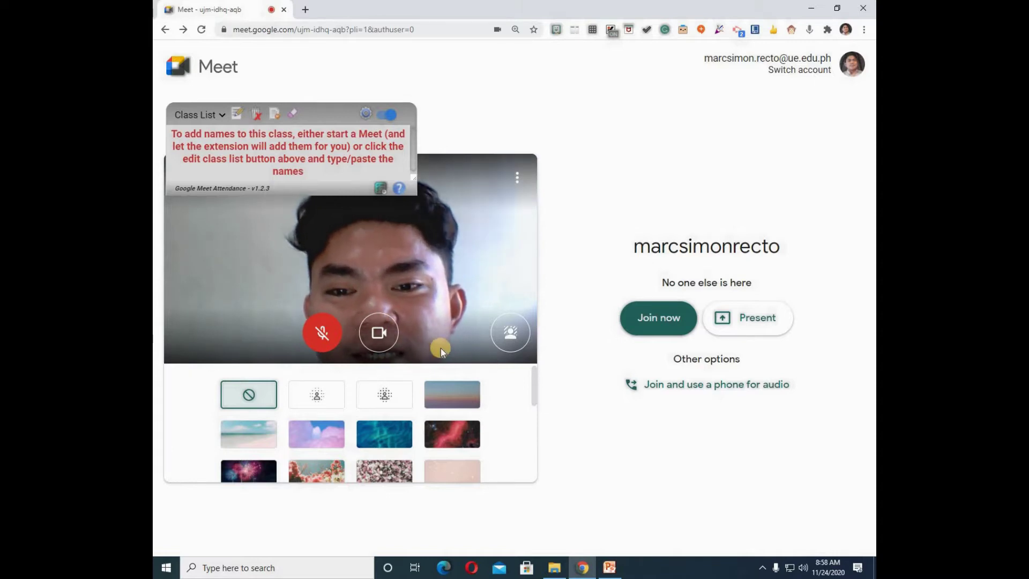
click(325, 340)
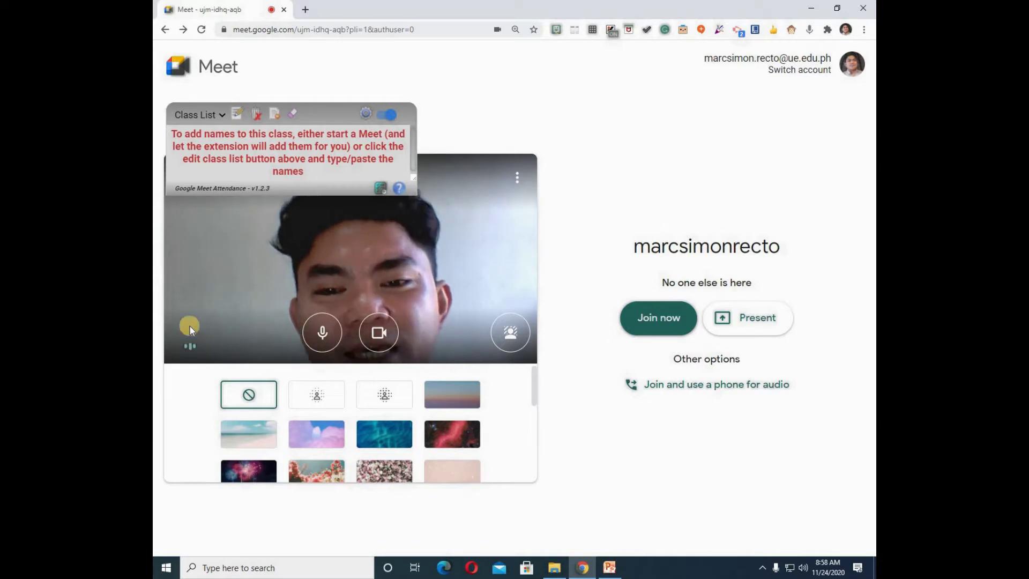
- Open the meeting's audio settings and move the Class List attendance panel clear of the settings categories
click(517, 191)
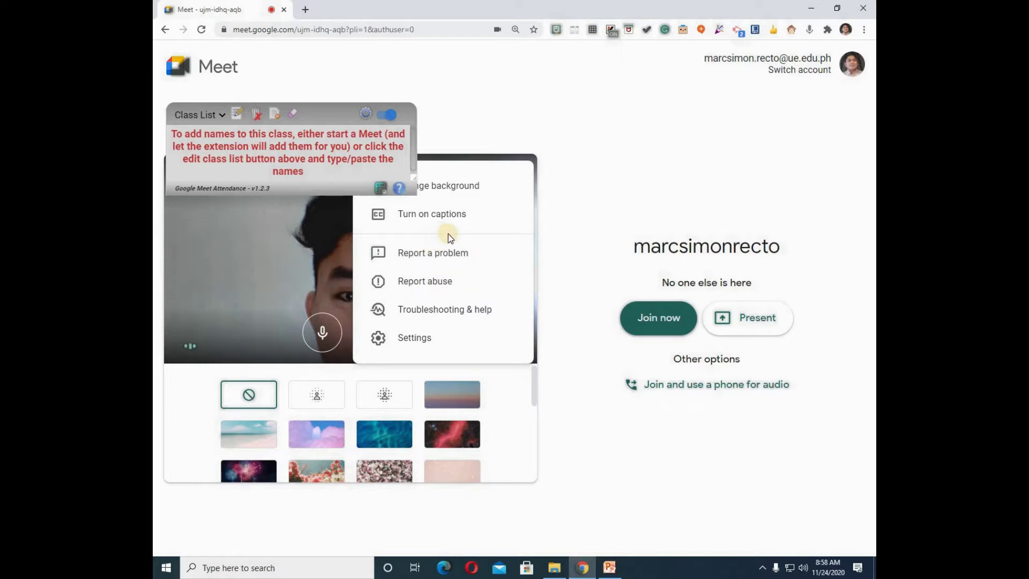
click(441, 346)
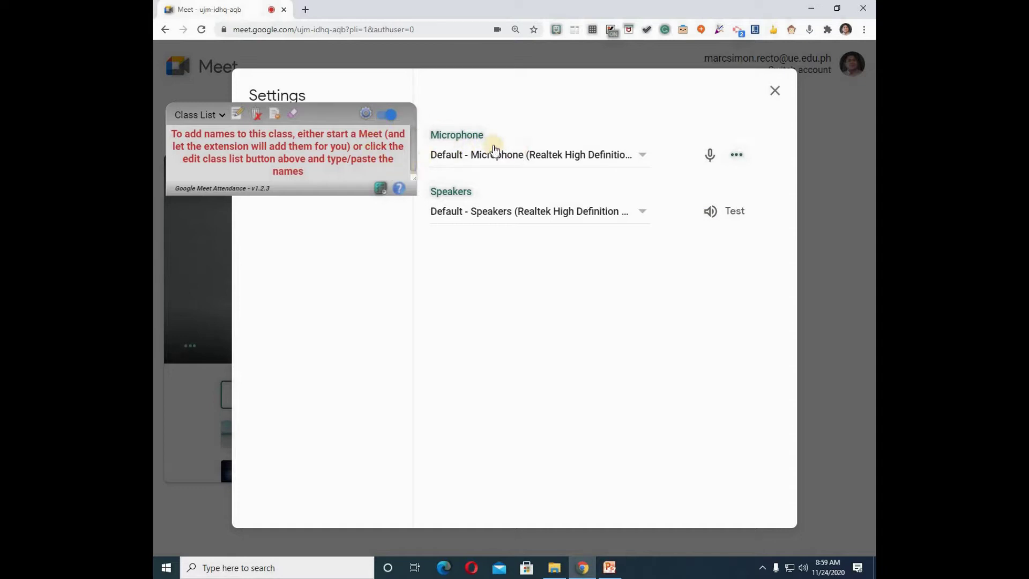
drag(406, 114, 789, 549)
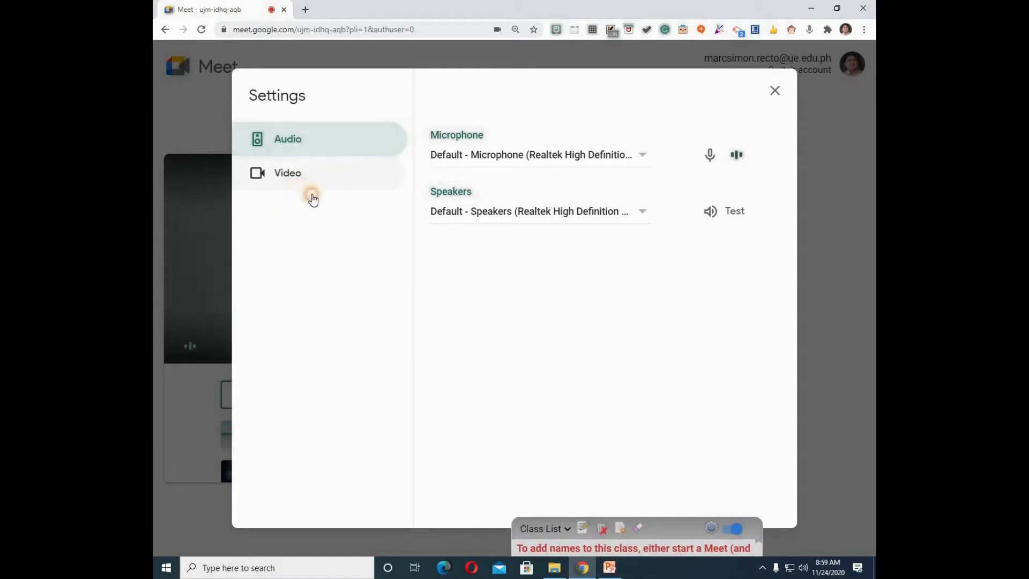
- Review the available send resolution, receive resolution and camera options in the video settings
click(300, 182)
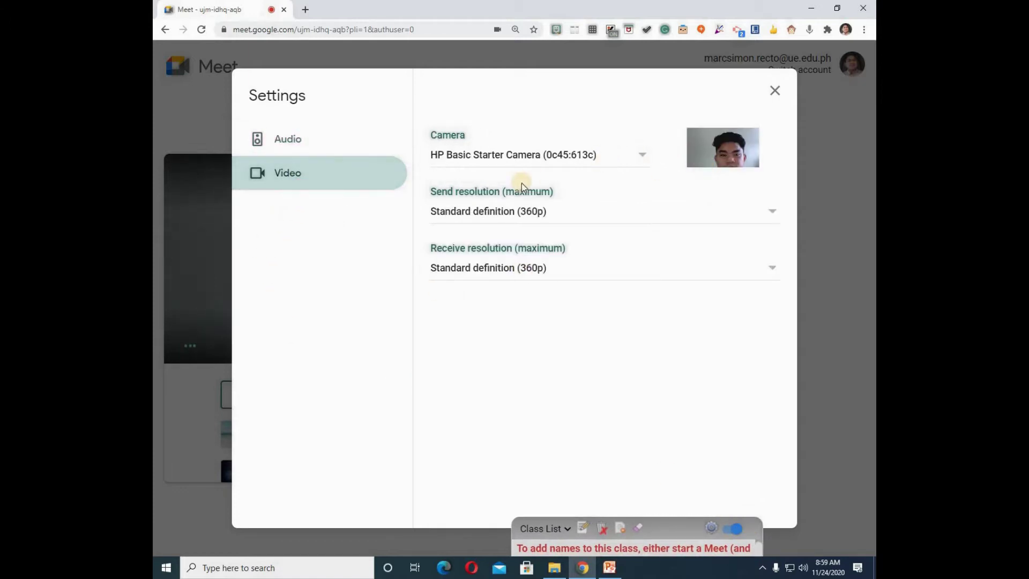
click(770, 211)
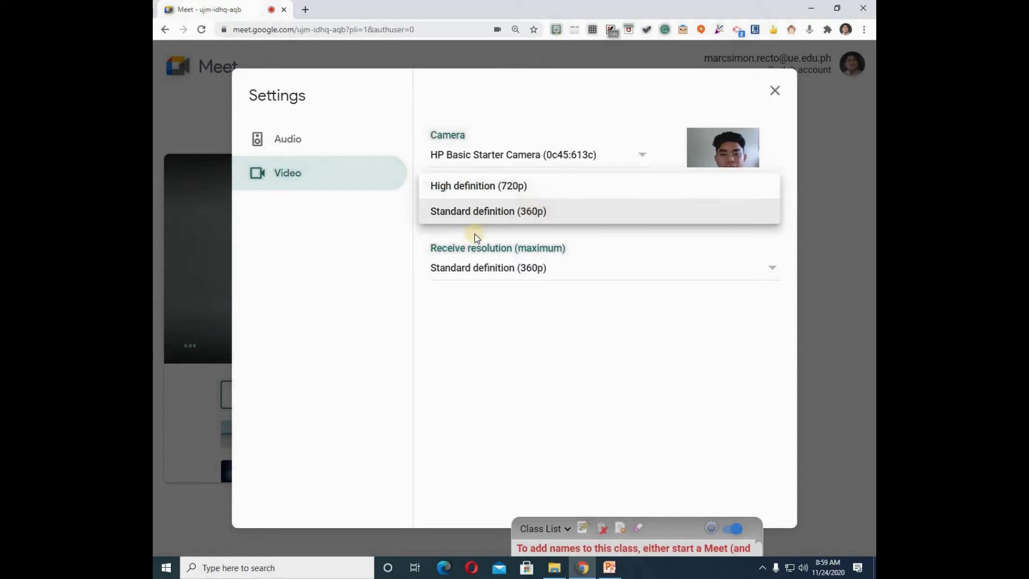
click(305, 280)
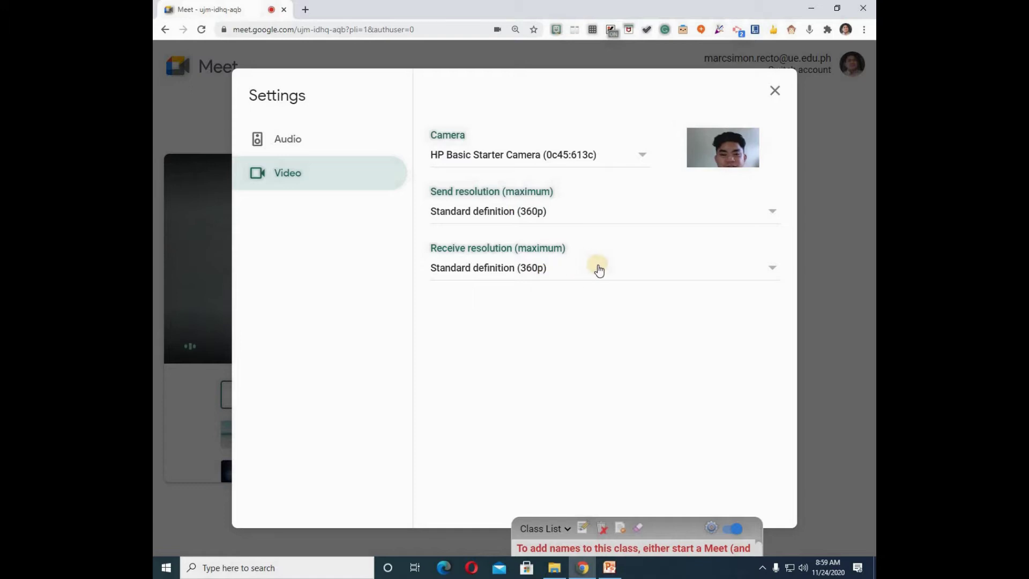
click(770, 275)
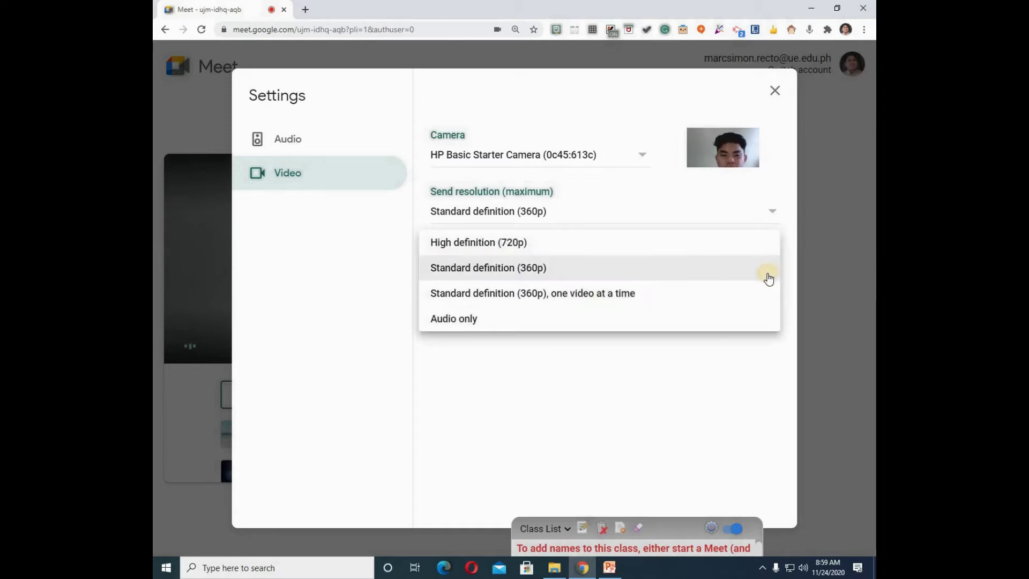
click(344, 282)
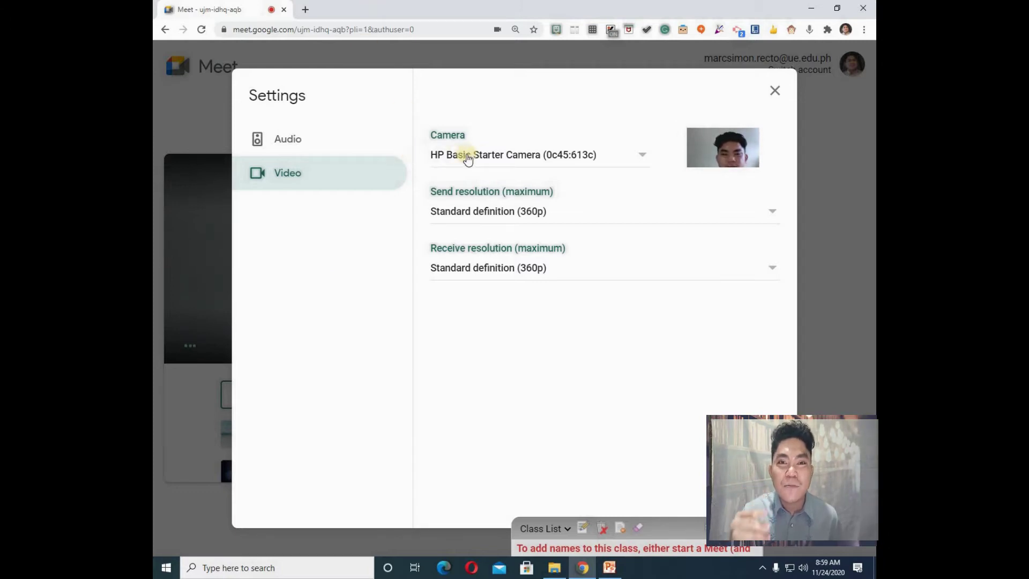
click(602, 159)
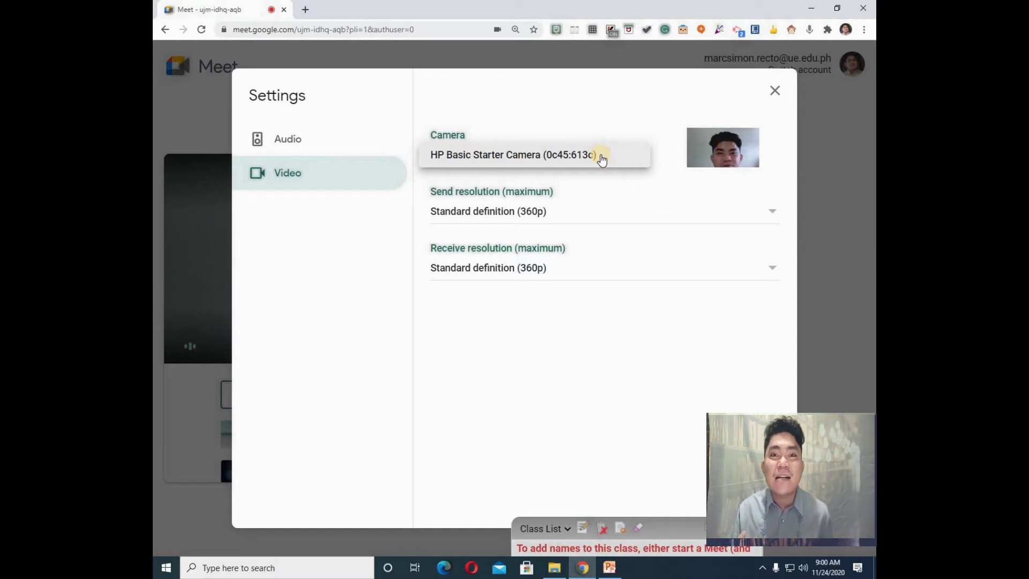
- Play the speaker test sound in the audio settings and close the settings
click(305, 139)
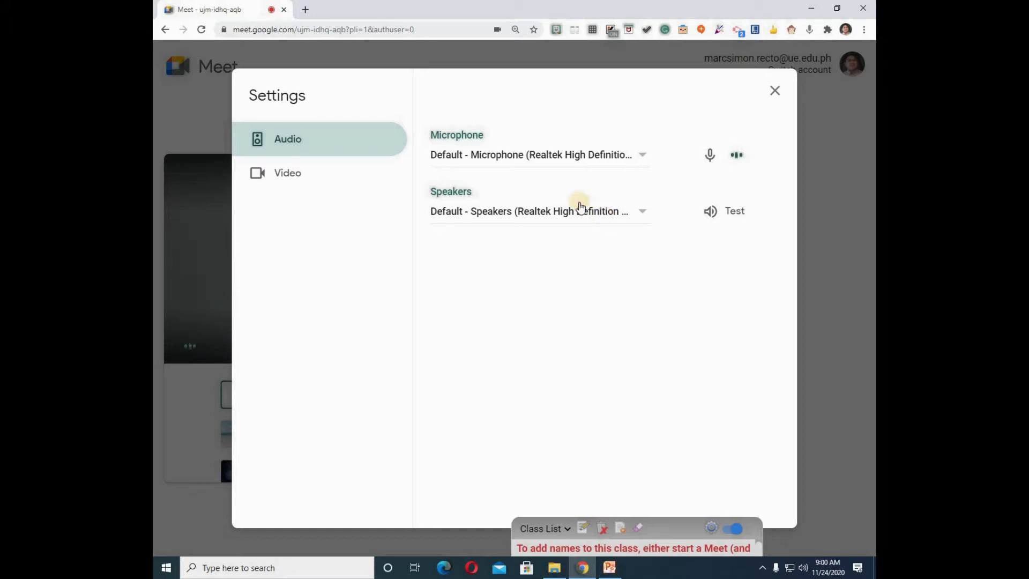
click(726, 219)
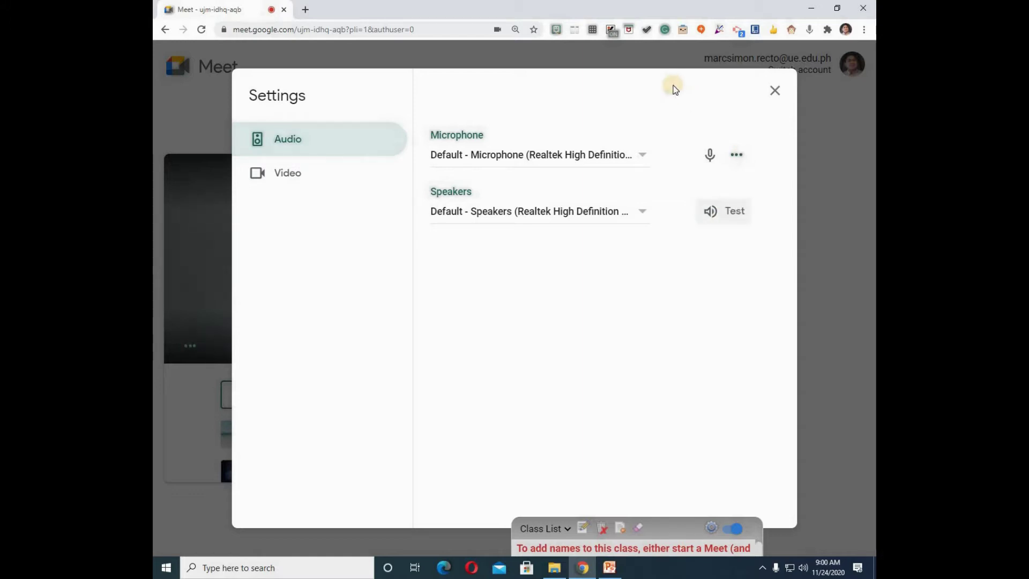
click(736, 212)
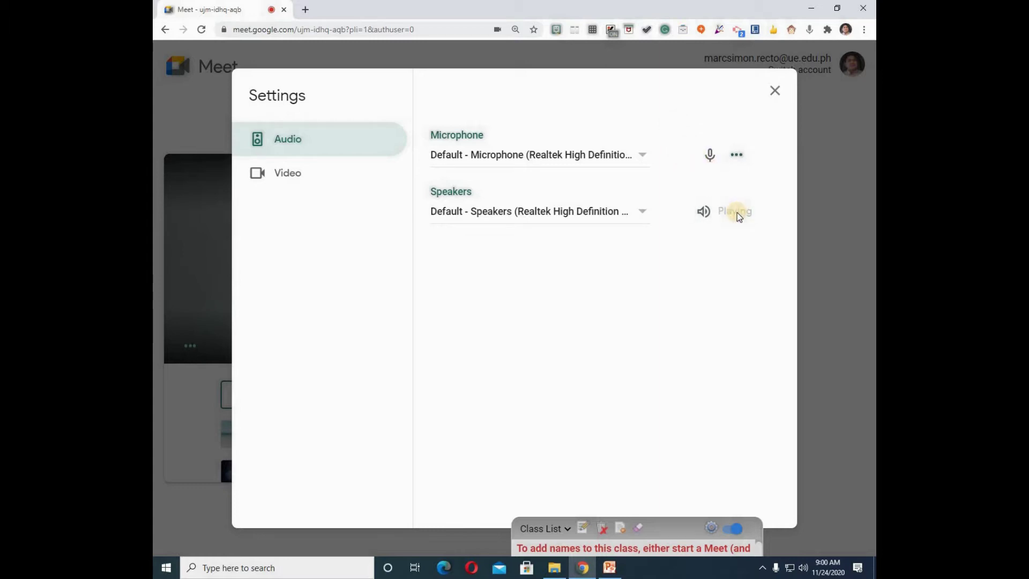
click(774, 90)
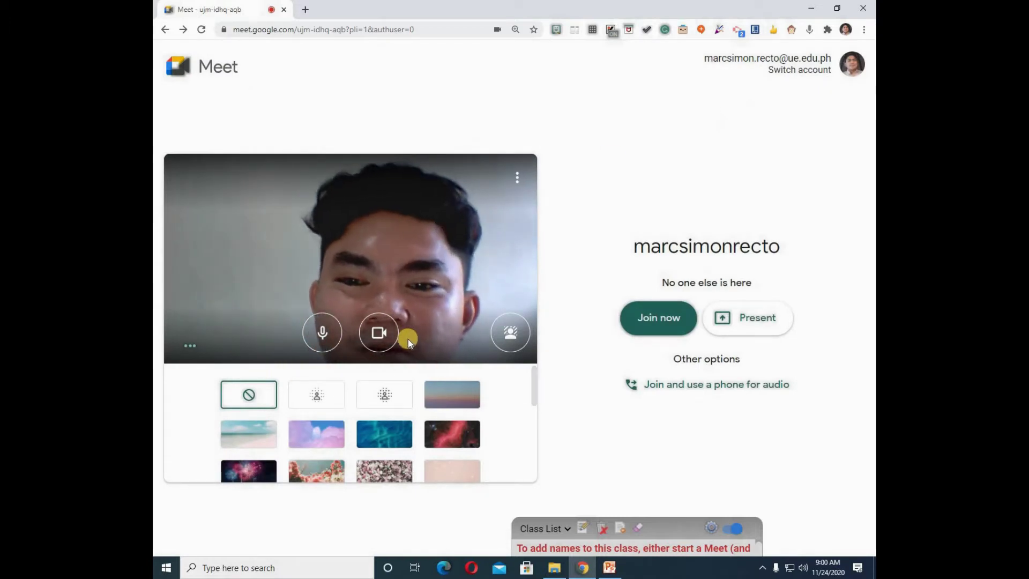
- Join the meeting with the camera and microphone turned off, and dismiss the Add others dialog
click(379, 330)
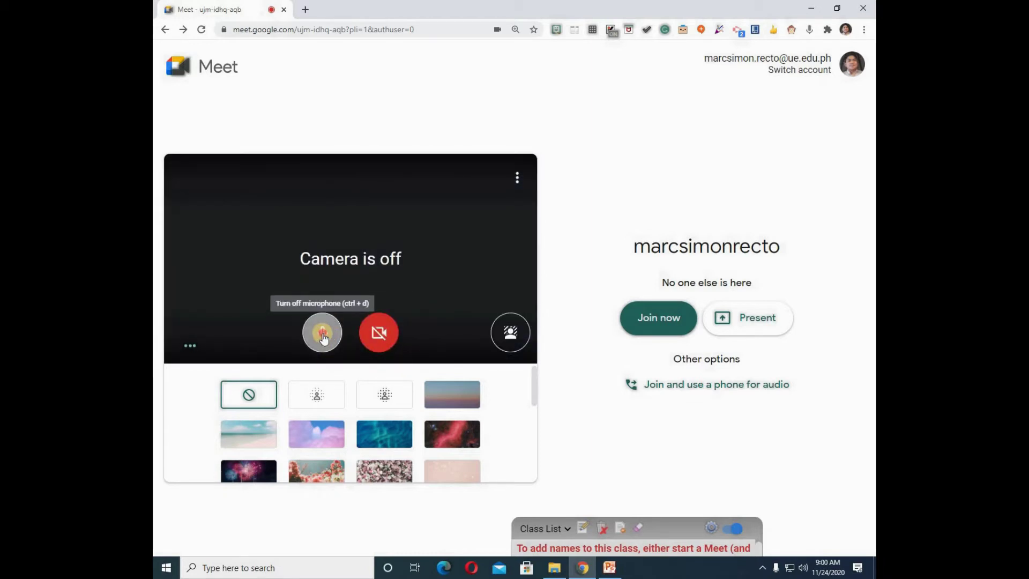
click(322, 334)
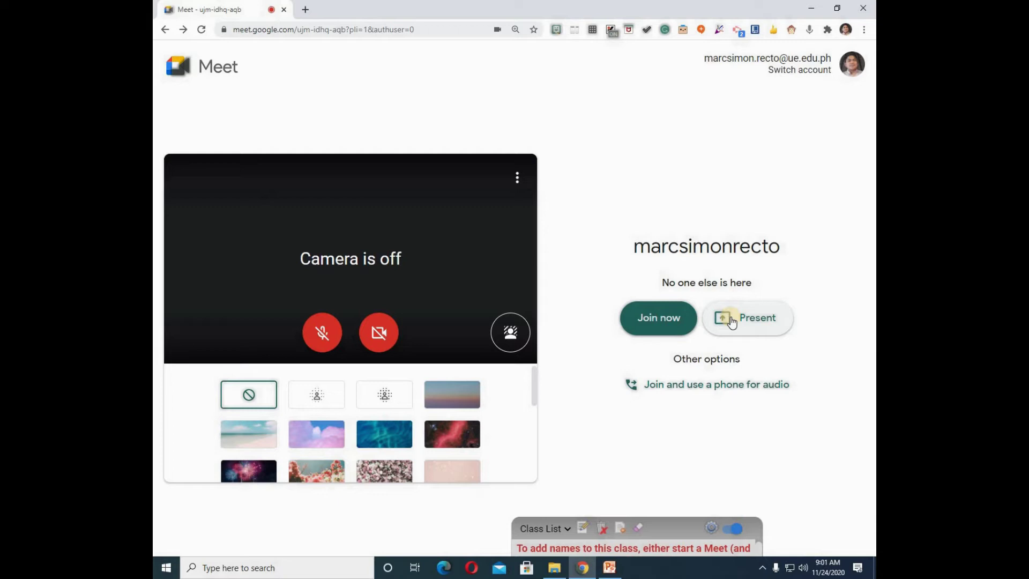
click(657, 321)
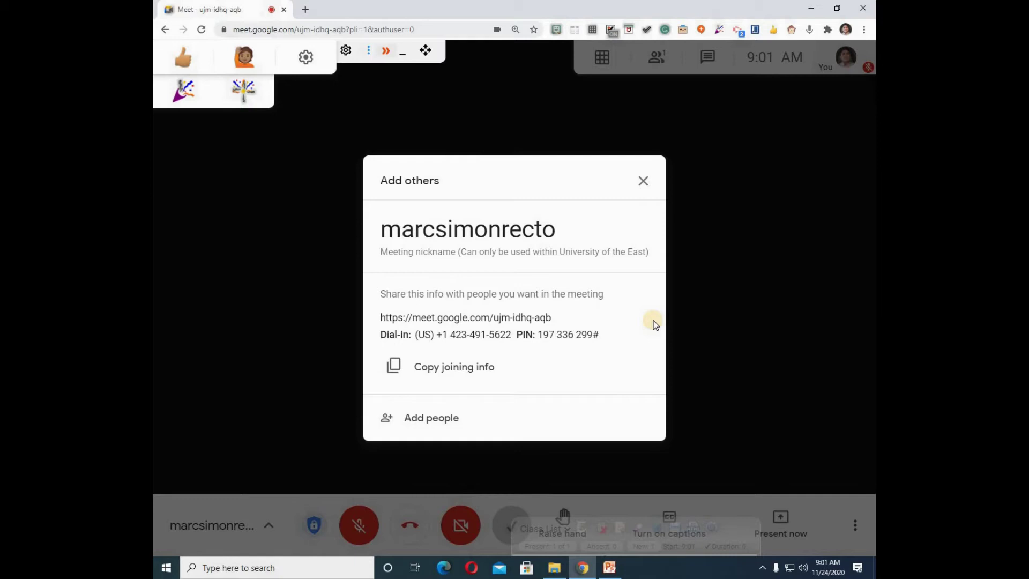
click(643, 183)
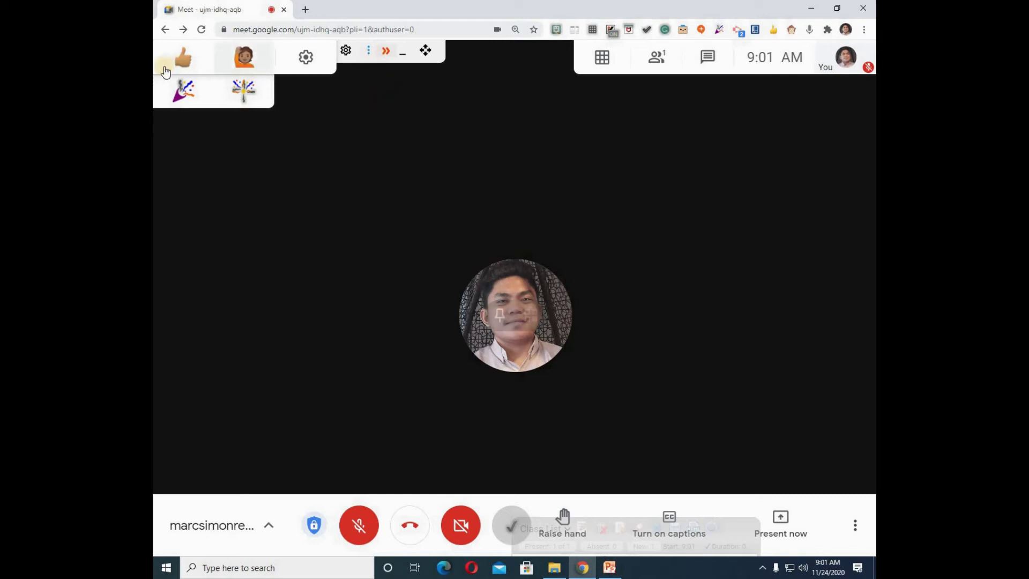
- Copy the joining info from the meeting details and look at the host controls
mouse_move(209, 54)
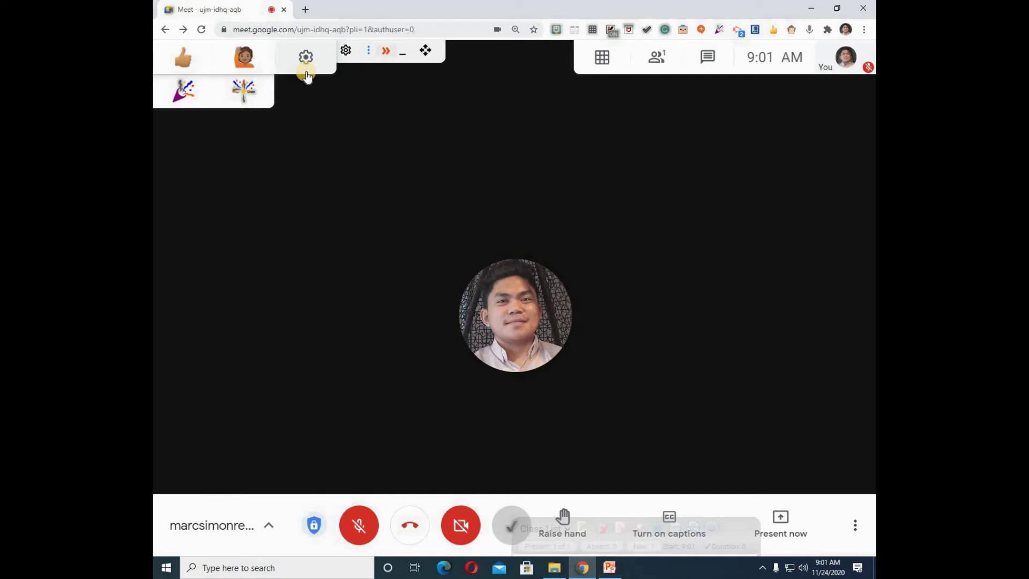
click(268, 531)
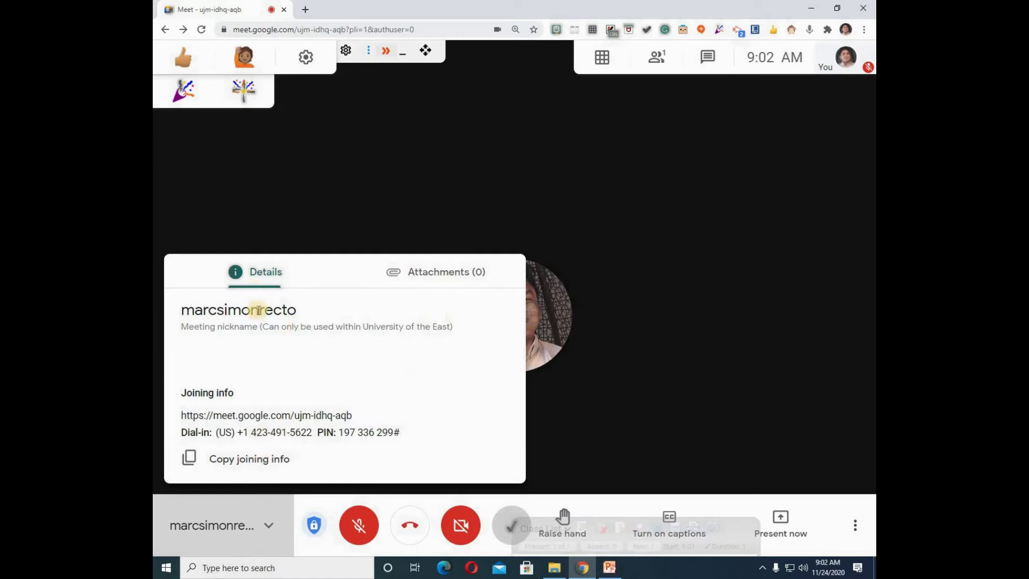
click(252, 462)
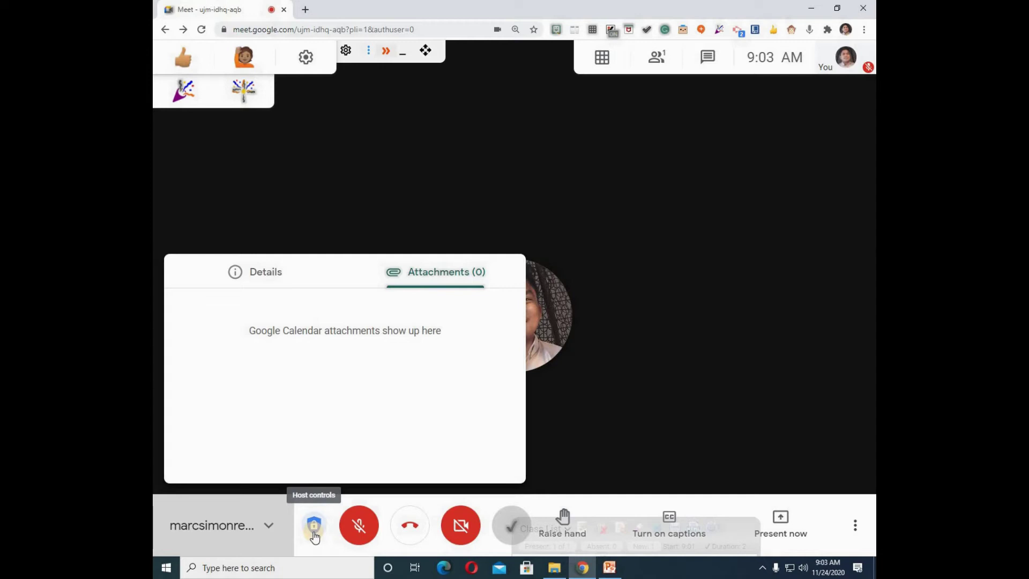
click(314, 537)
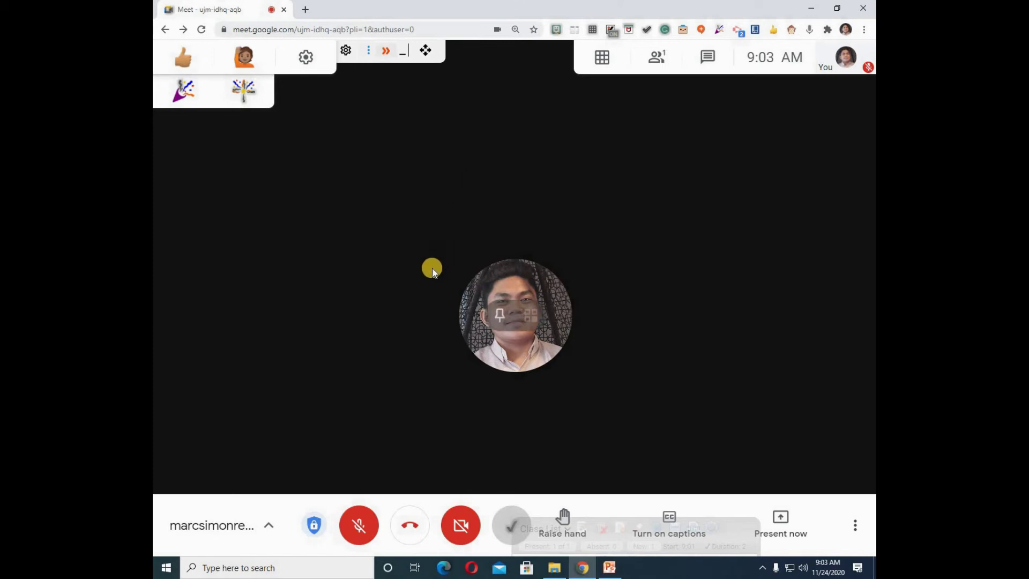
- Toggle the microphone on and off in the call, leave it muted, and turn on the camera
click(359, 528)
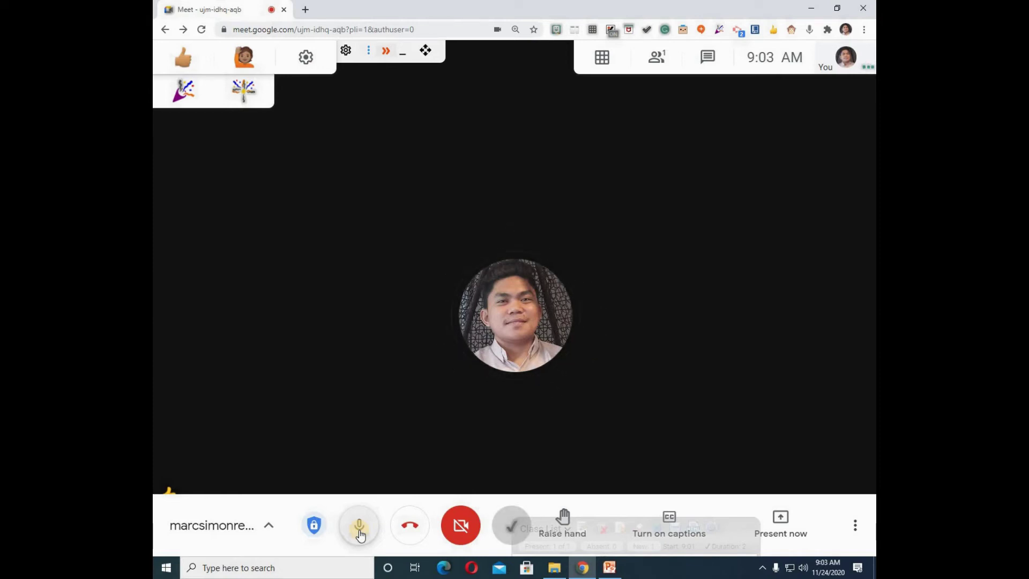
click(360, 535)
click(360, 535)
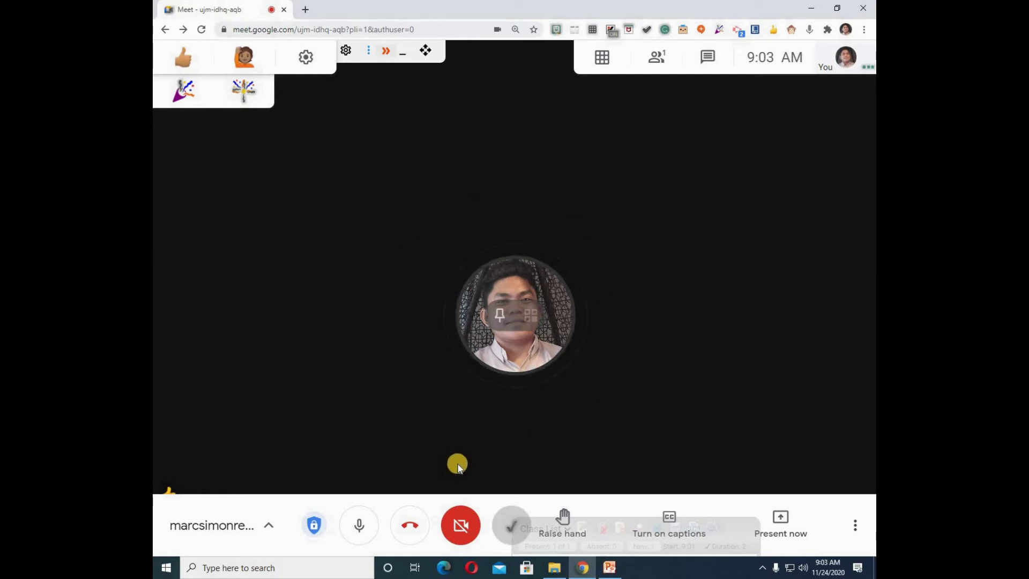
click(373, 533)
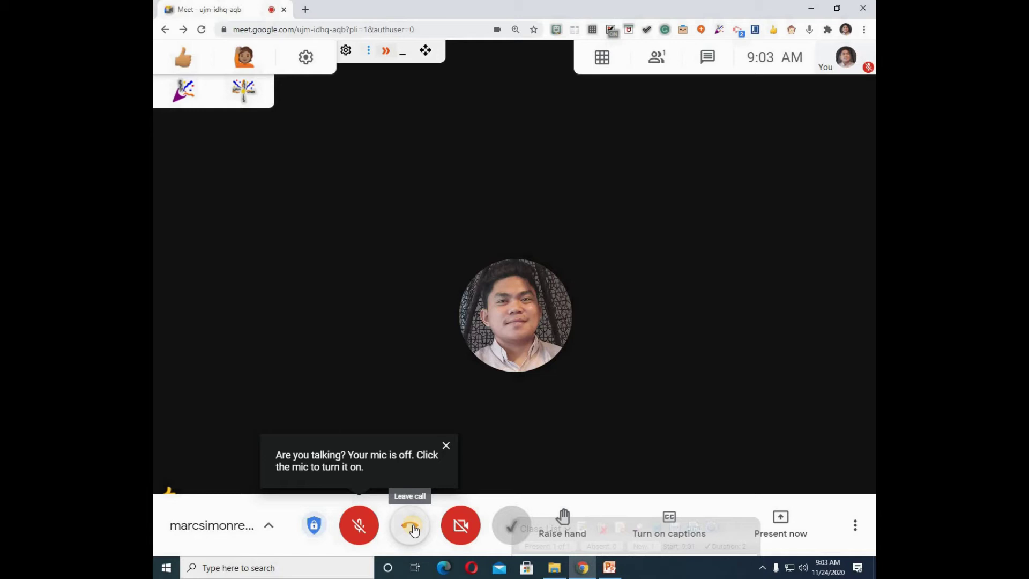
click(453, 520)
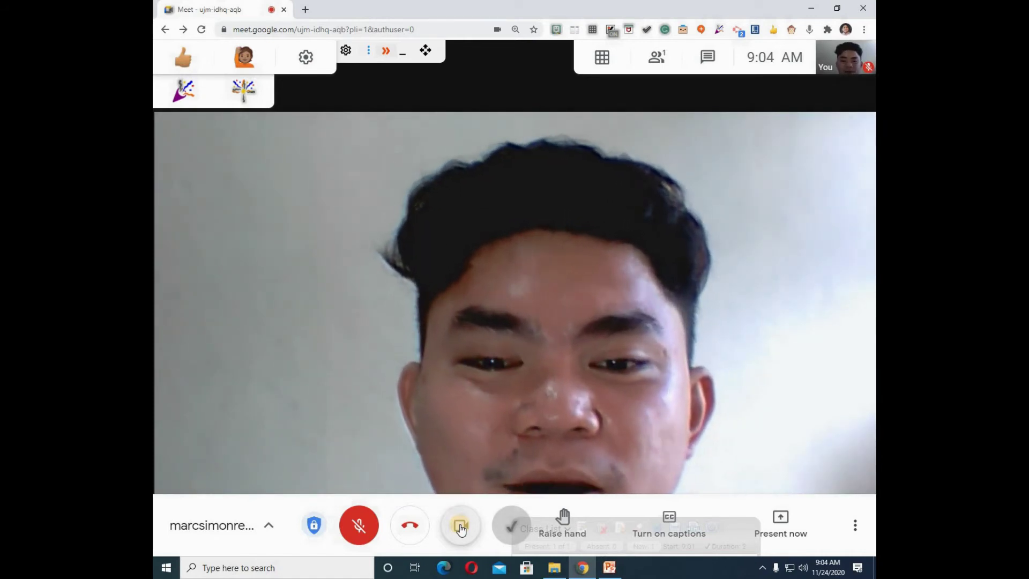
- Turn off the camera and move the Class List attendance panel away from the call controls into the middle of the meeting view
click(461, 528)
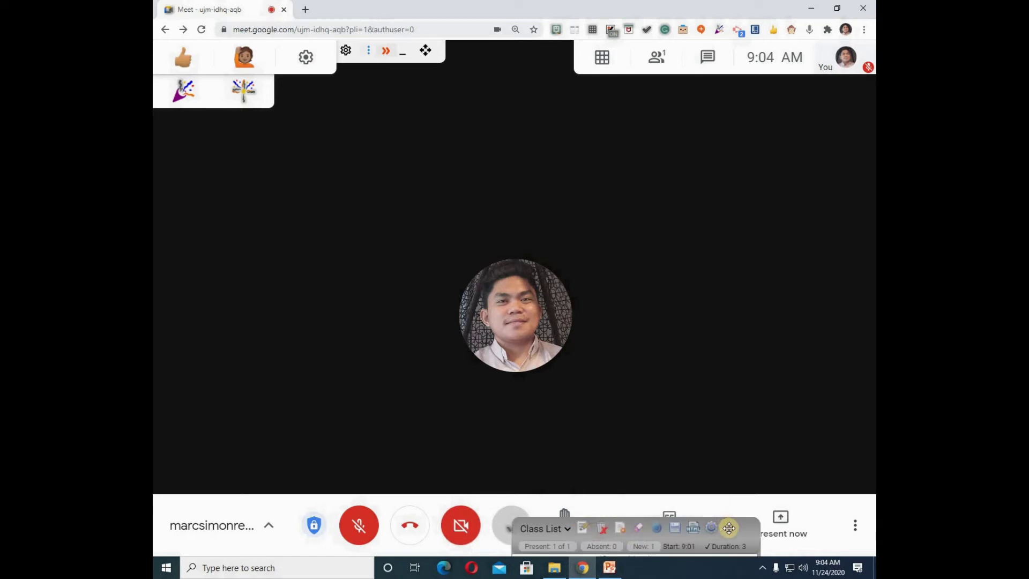
drag(729, 528, 460, 307)
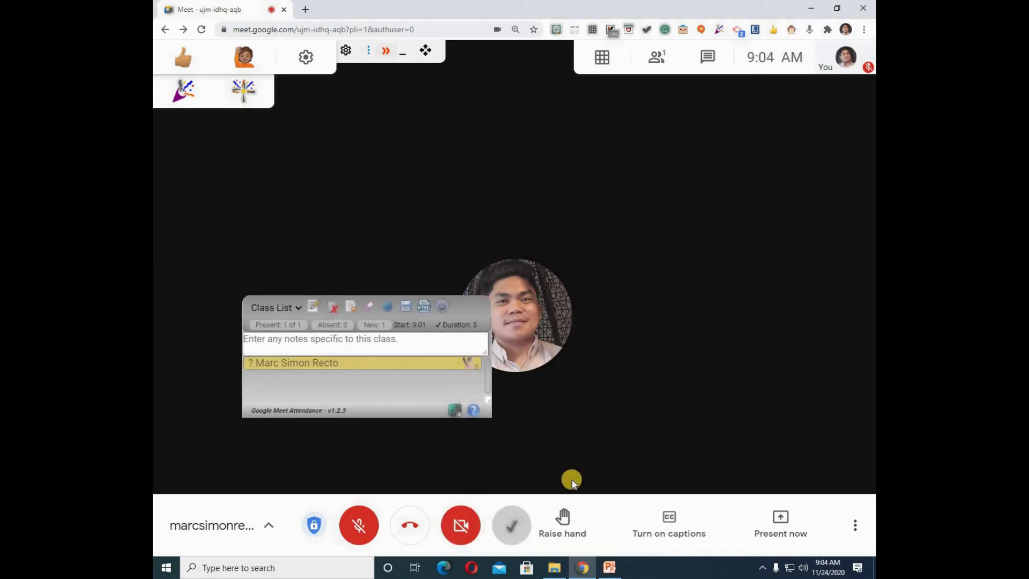
- Raise and lower your hand in the meeting several times, and turn the captions on and off again
click(564, 522)
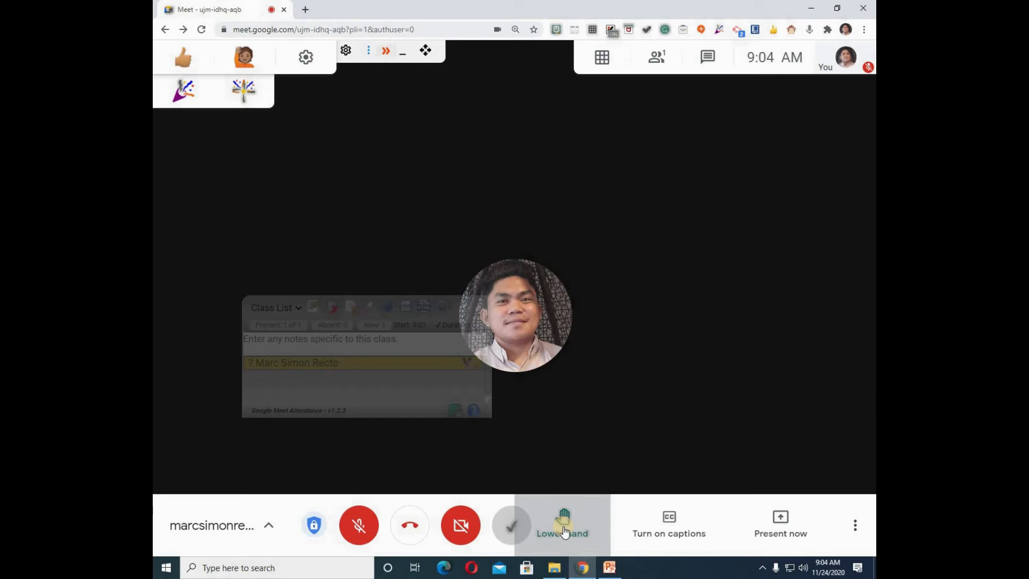
mouse_move(582, 567)
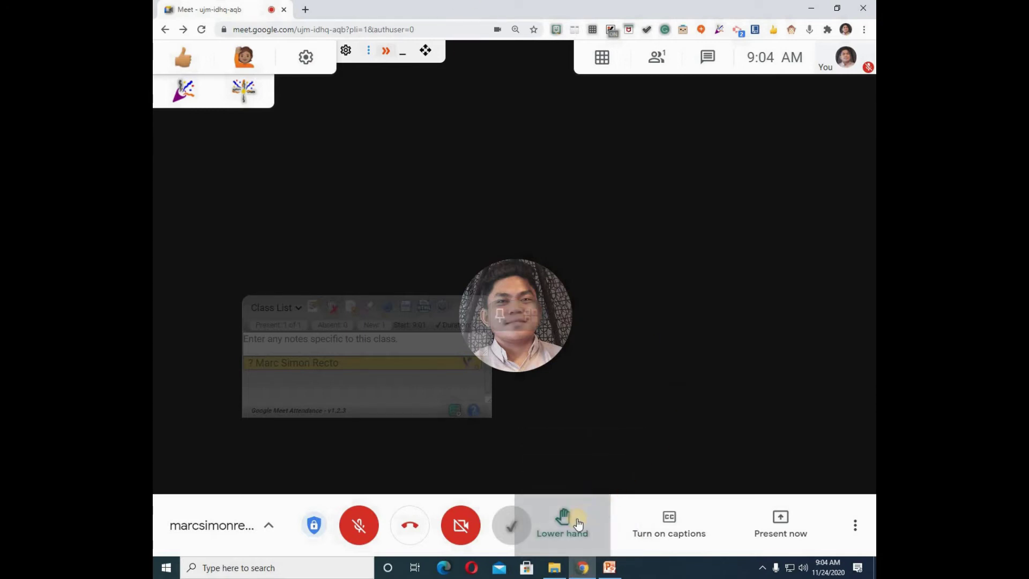
click(564, 526)
click(566, 529)
click(565, 528)
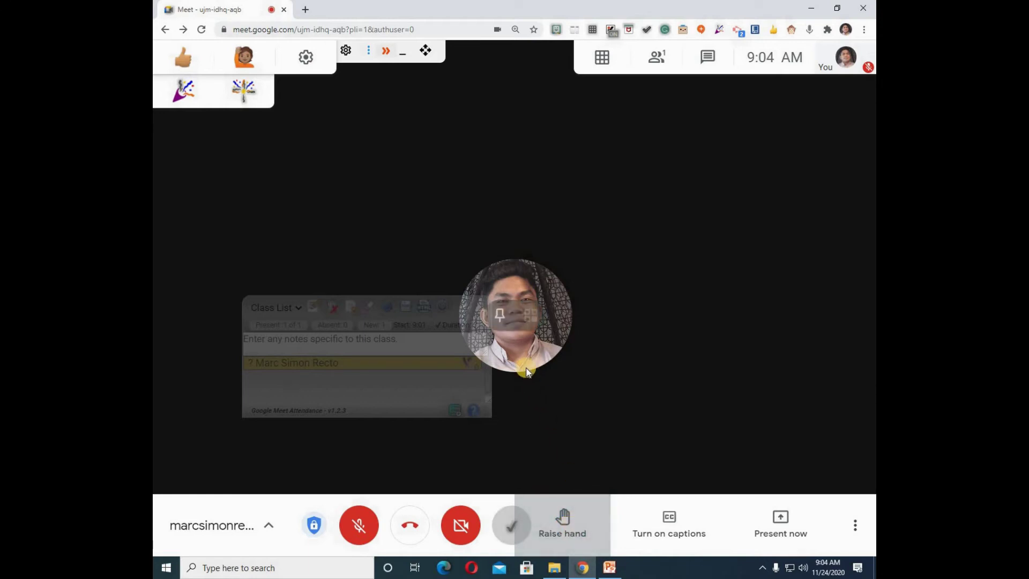
click(565, 529)
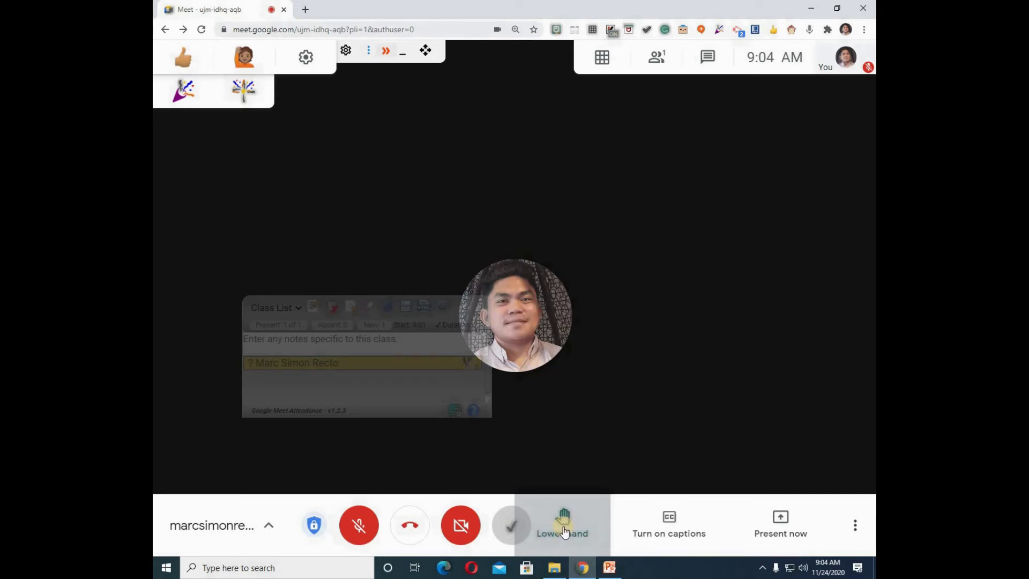
click(565, 531)
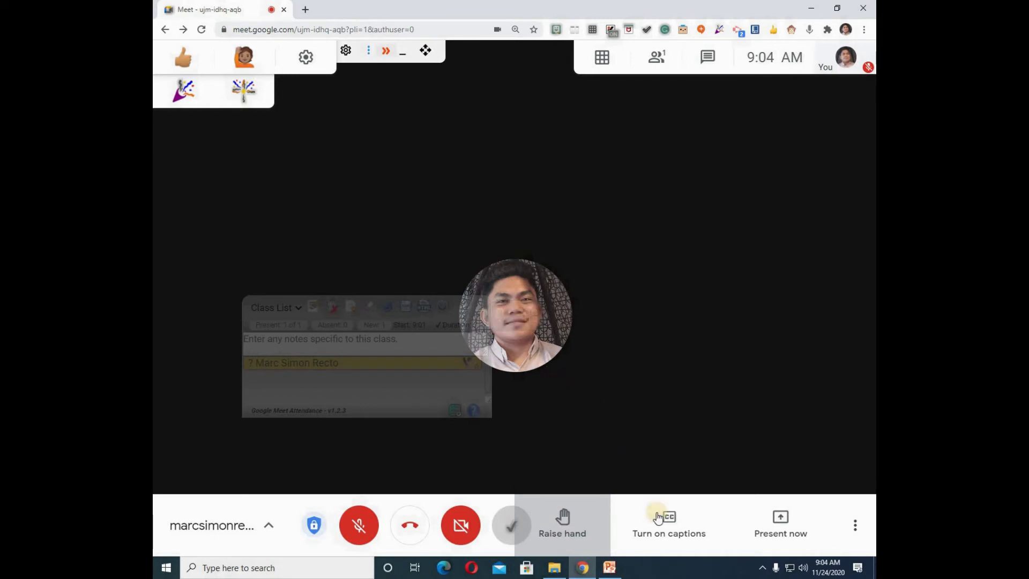
click(678, 545)
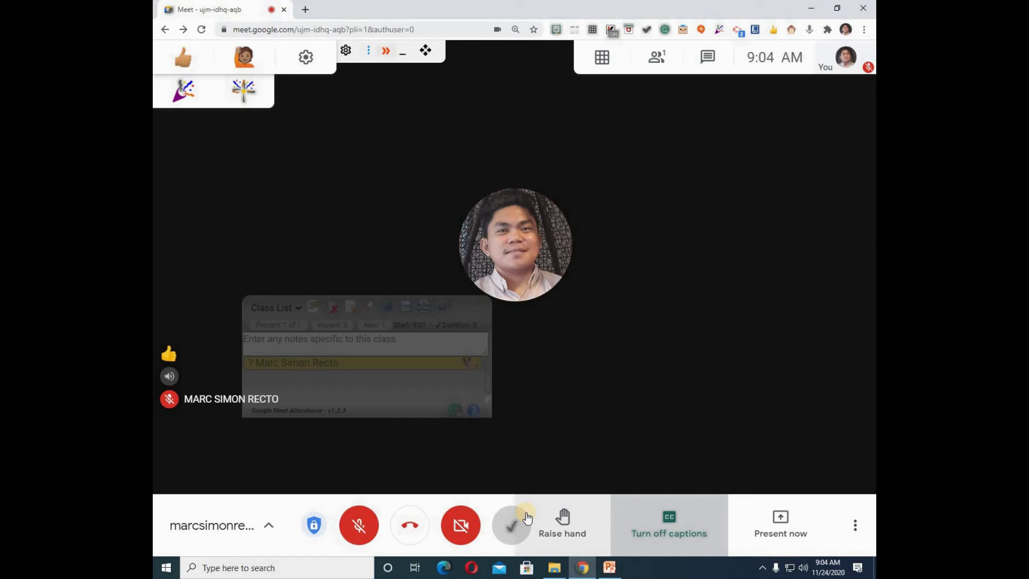
click(663, 532)
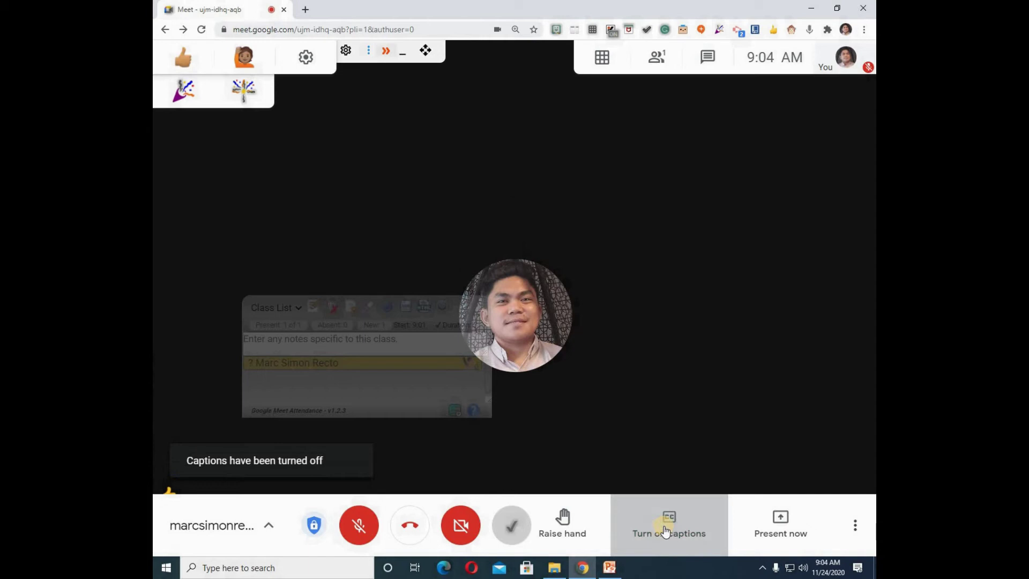
click(783, 525)
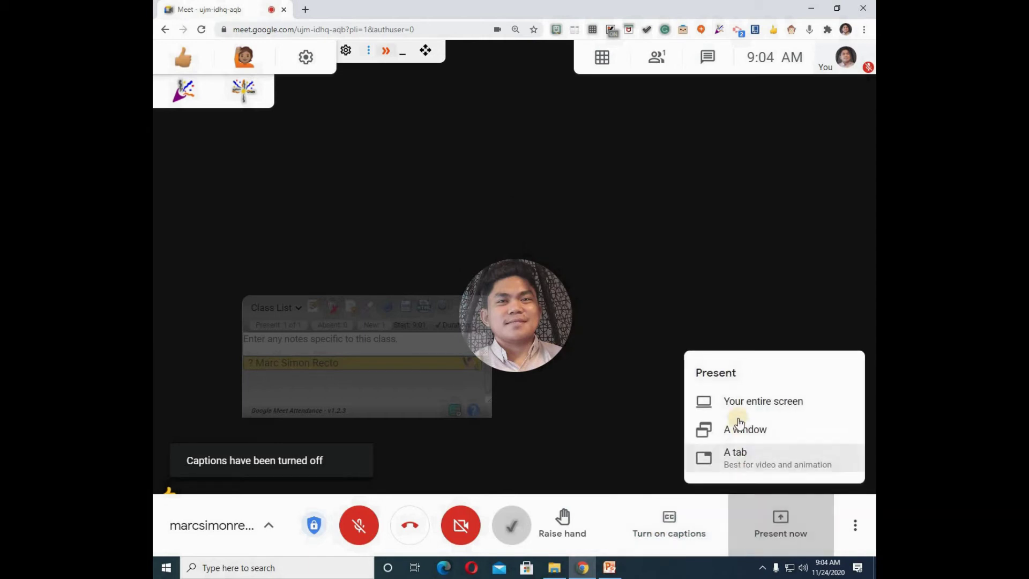
click(749, 459)
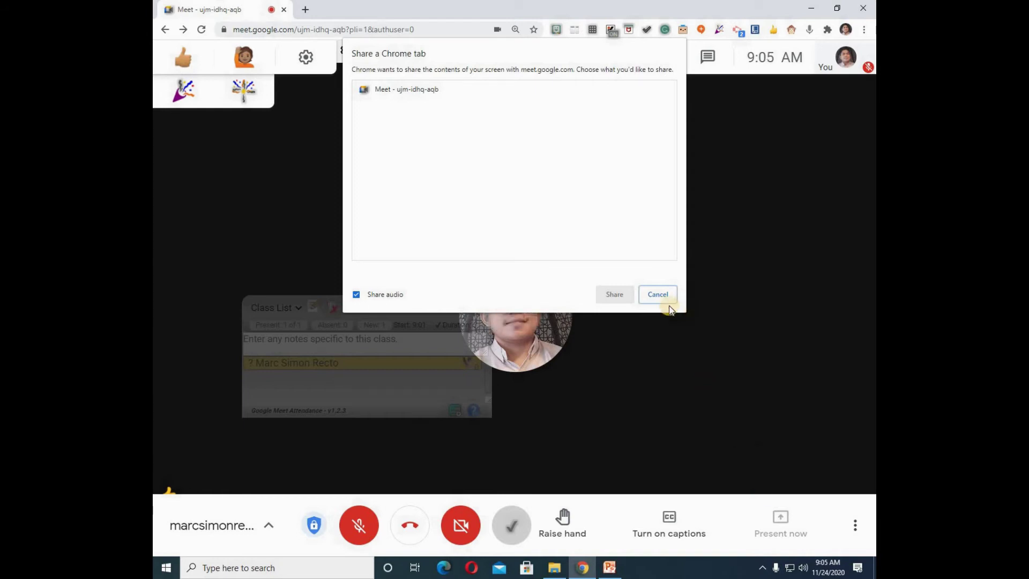
click(658, 294)
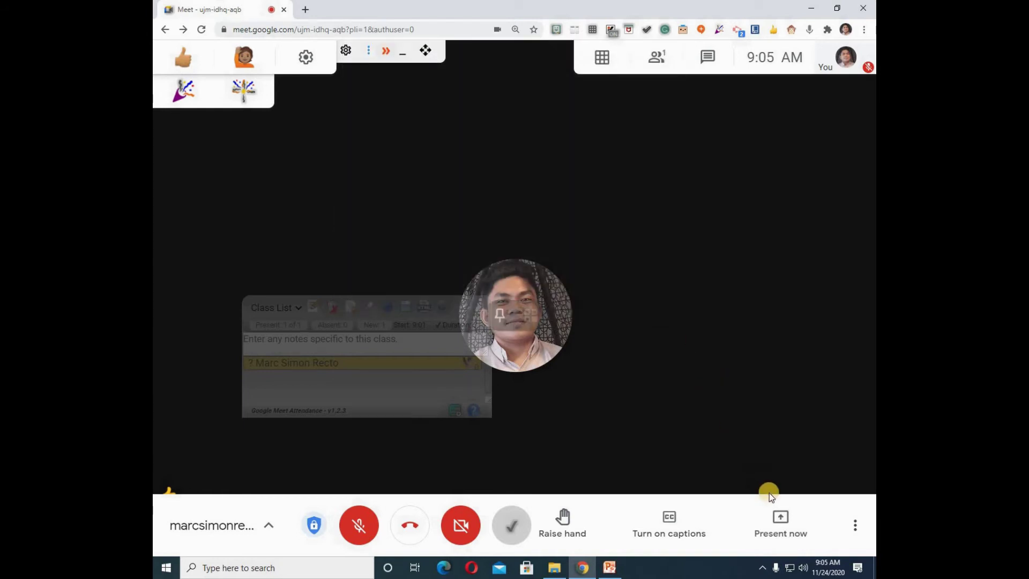
- Bring up the Coordination and Subordination PowerPoint window and present that window in the meeting
click(780, 514)
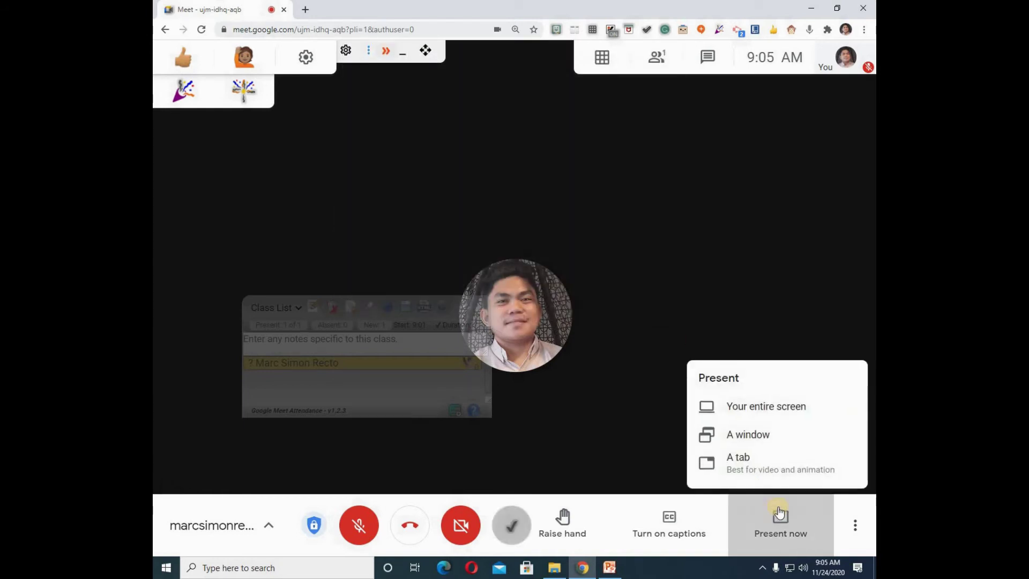
click(733, 433)
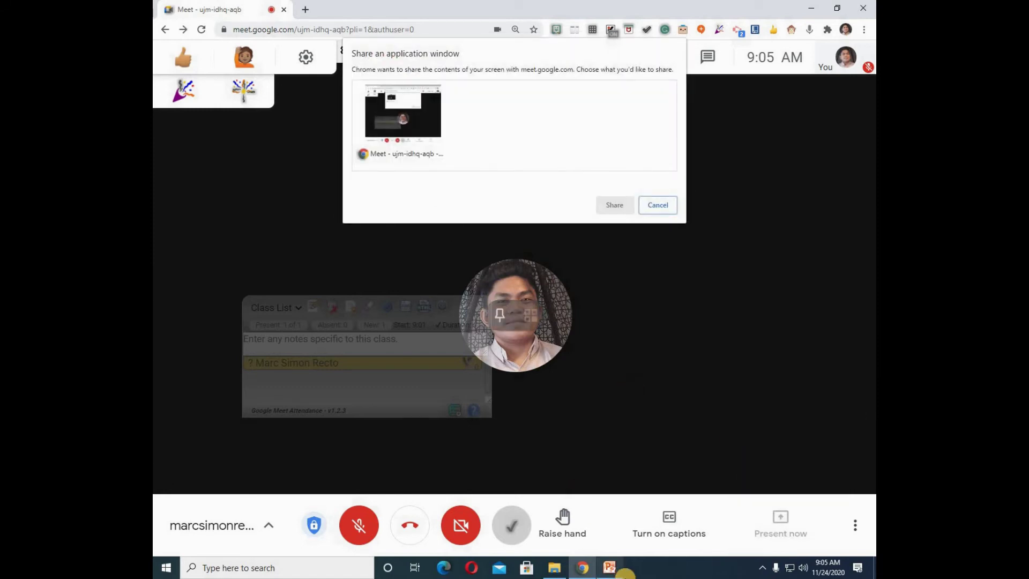
click(611, 569)
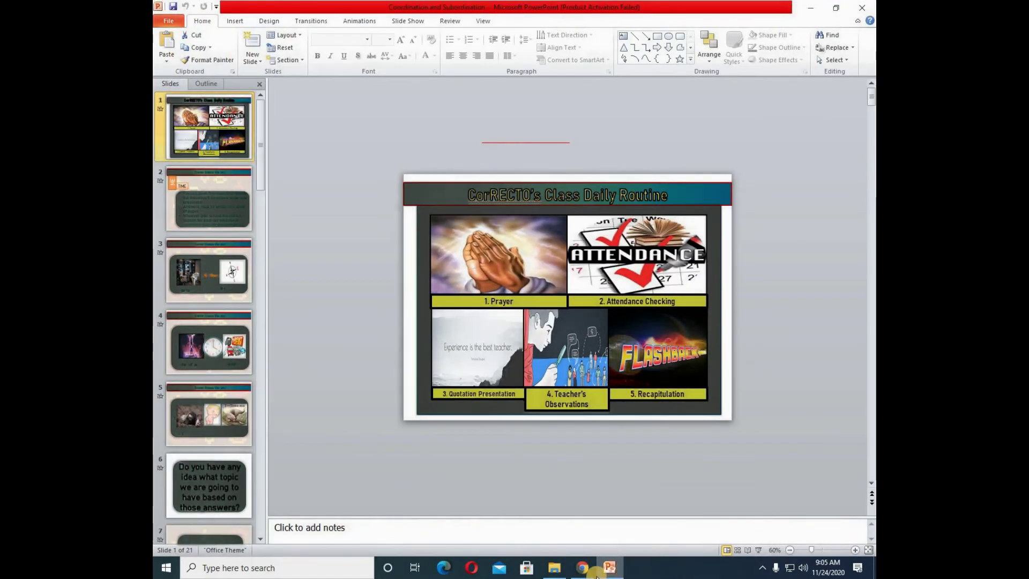
click(583, 567)
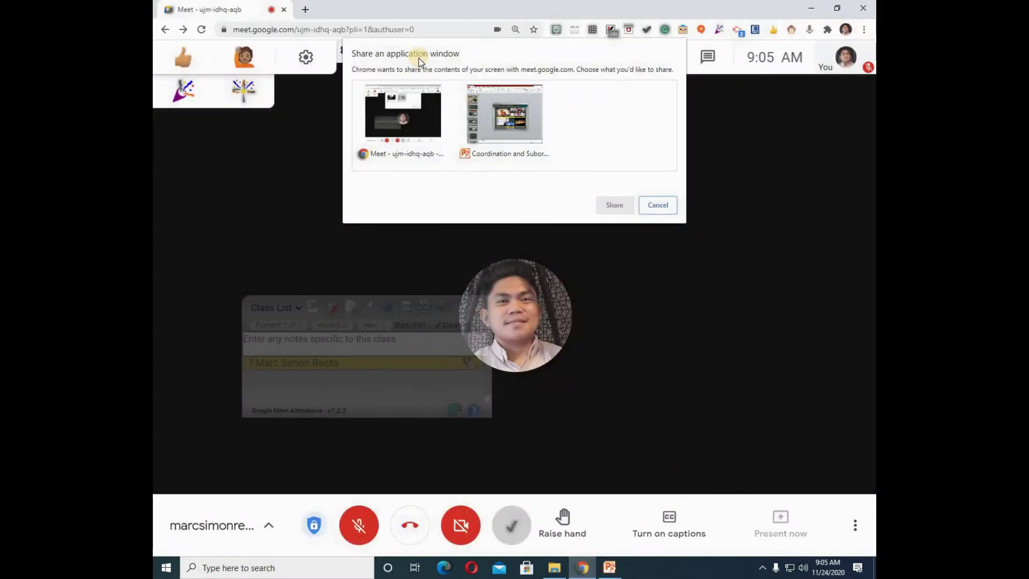
click(503, 99)
click(615, 205)
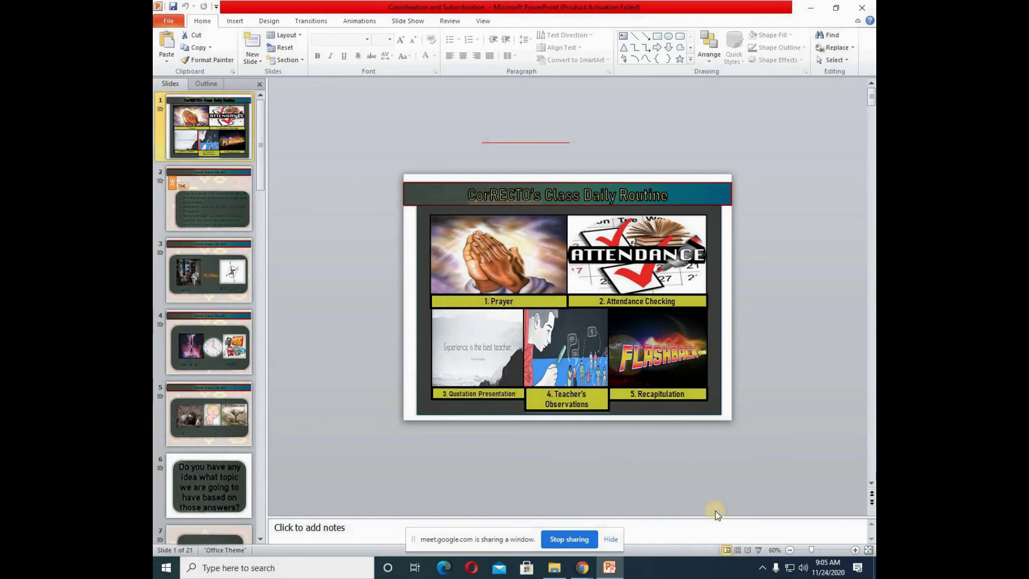
- Show the PowerPoint slides in Reading View in a smaller window beside the meeting, and stop presenting
click(747, 554)
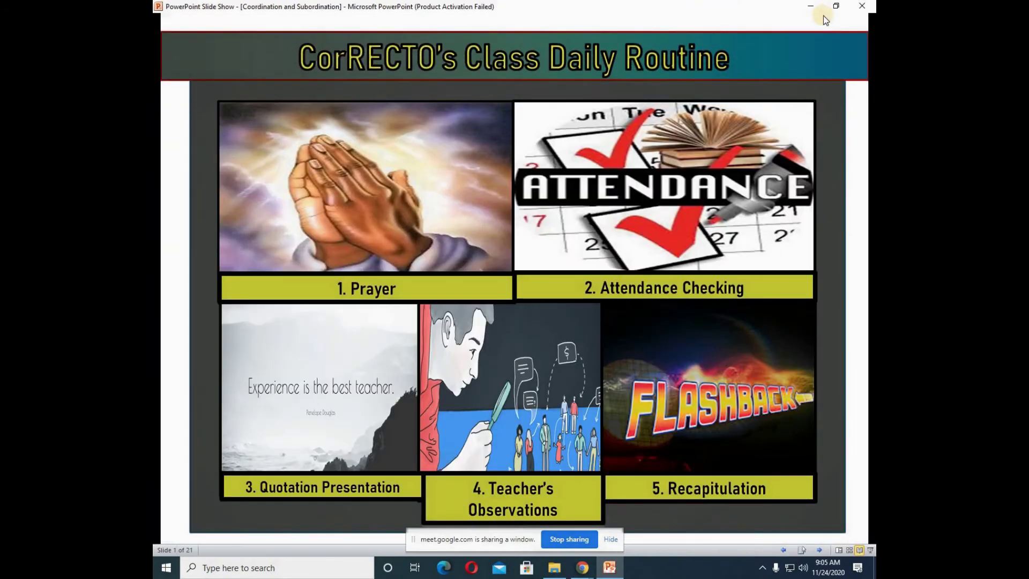
click(836, 5)
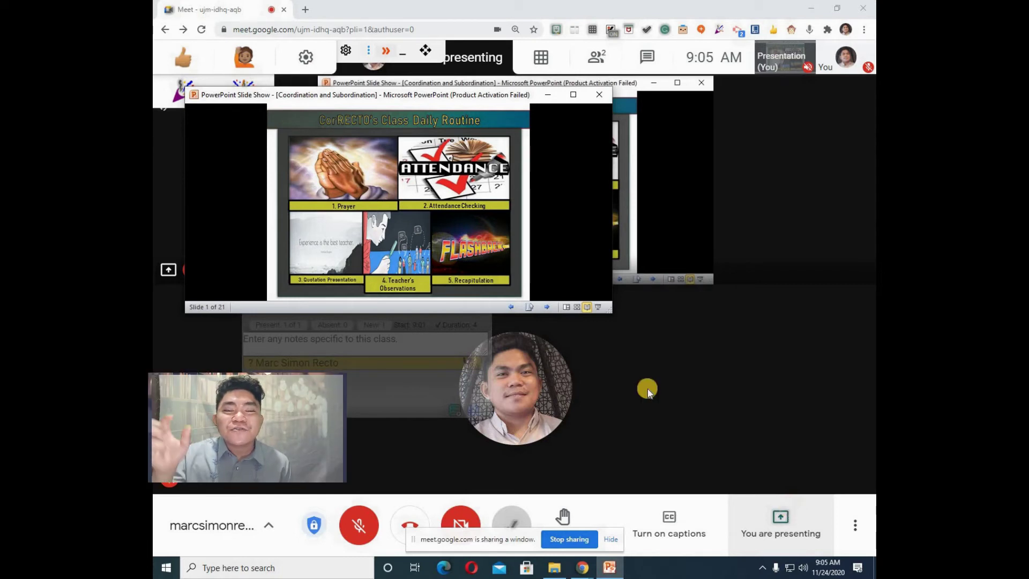
click(780, 552)
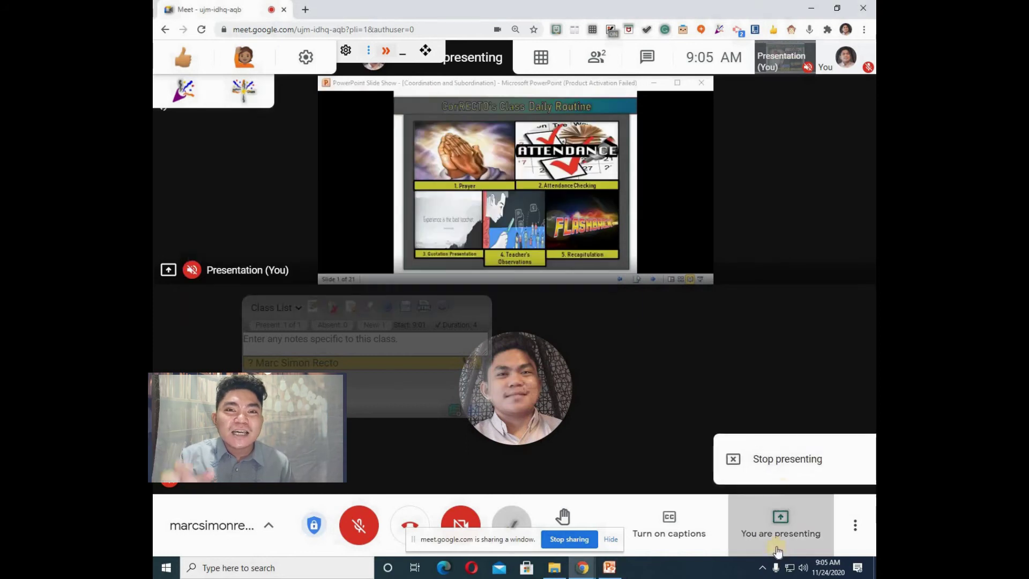
click(765, 467)
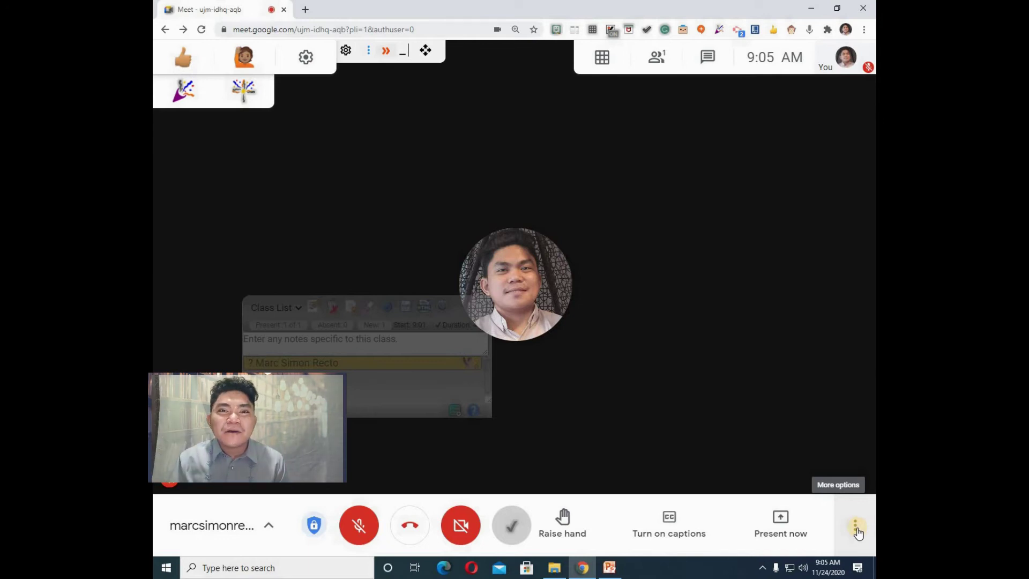
- Raise the number of tiles to the maximum for the Tiled meeting layout and close the layout settings
click(858, 532)
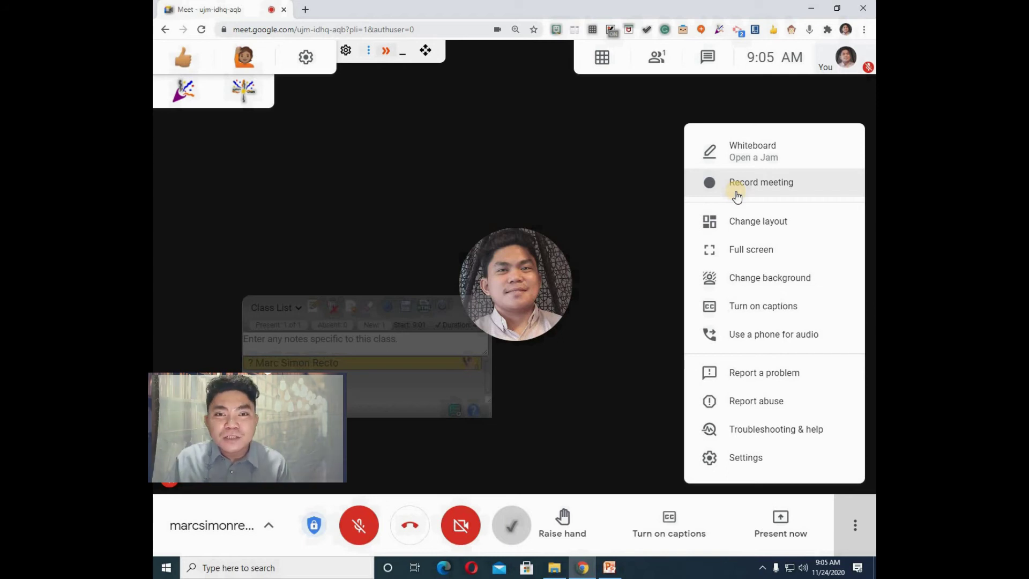
click(738, 196)
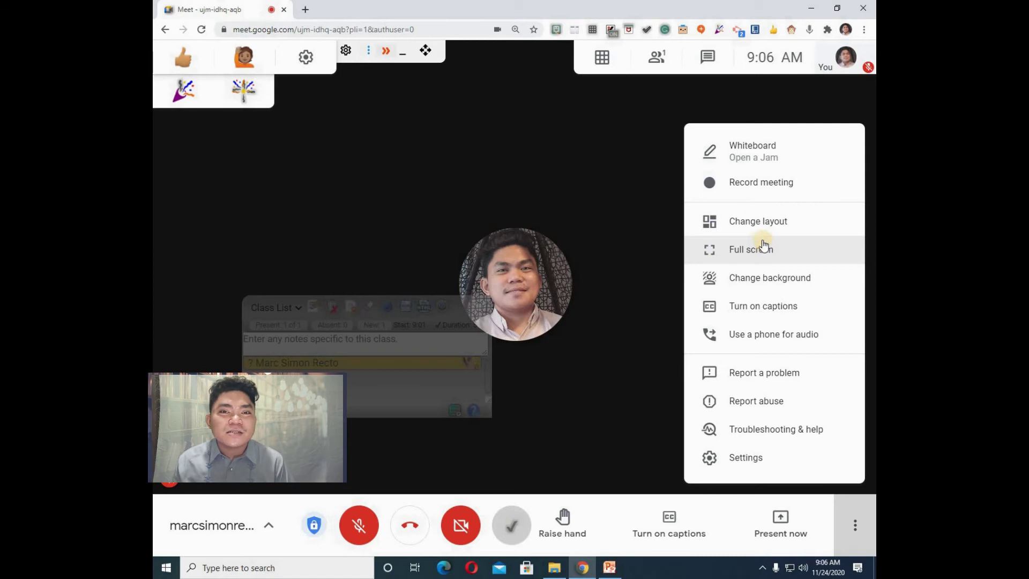
click(749, 222)
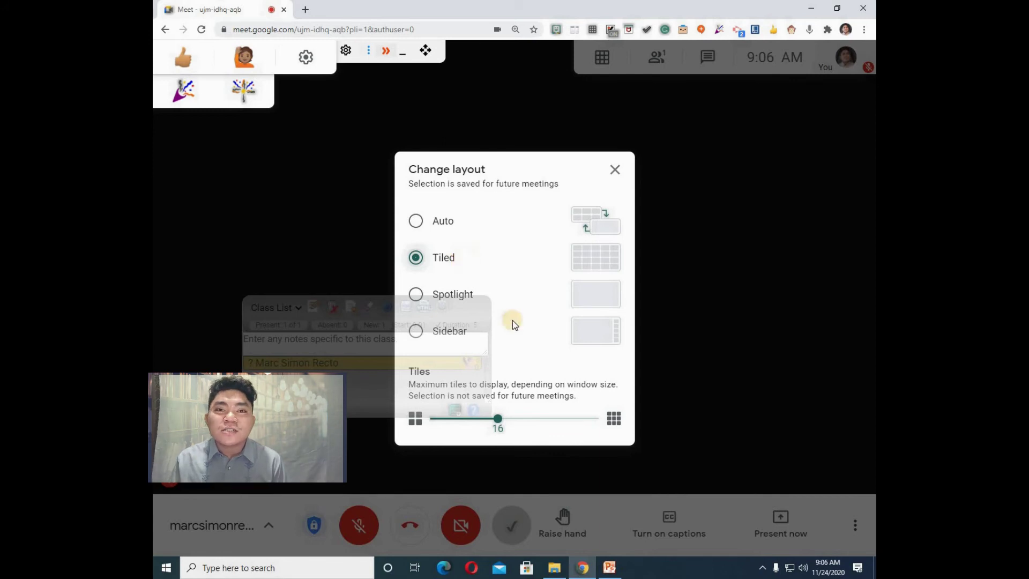
click(531, 418)
drag(582, 423, 597, 426)
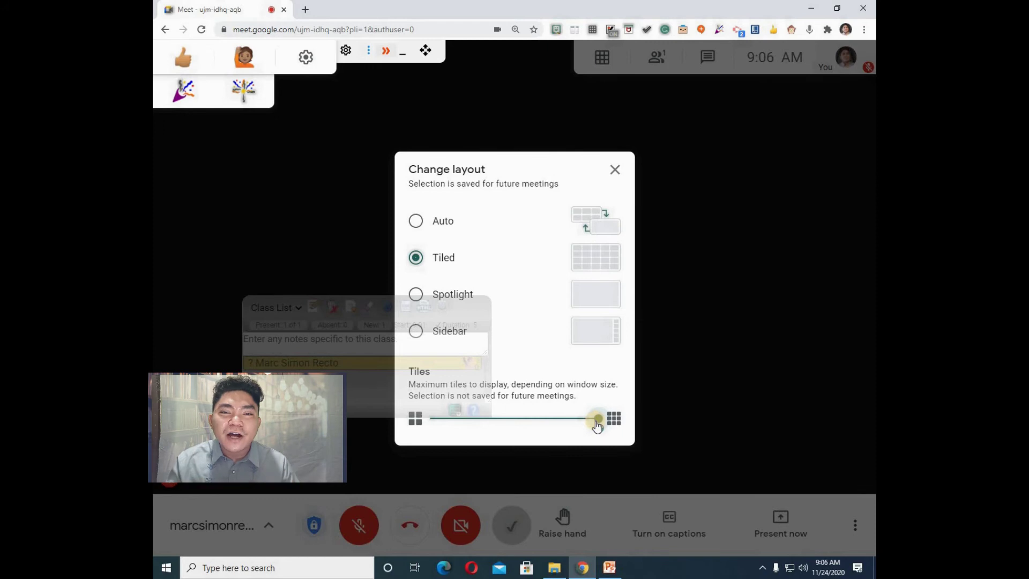
click(616, 171)
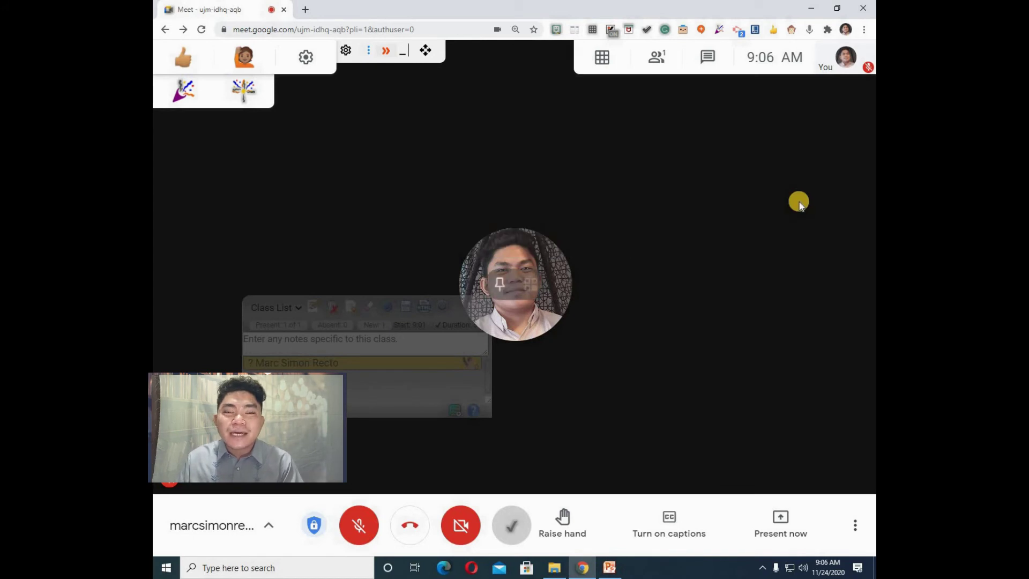
- Switch the grid view option Include yourself in the grid off and back on
mouse_move(602, 72)
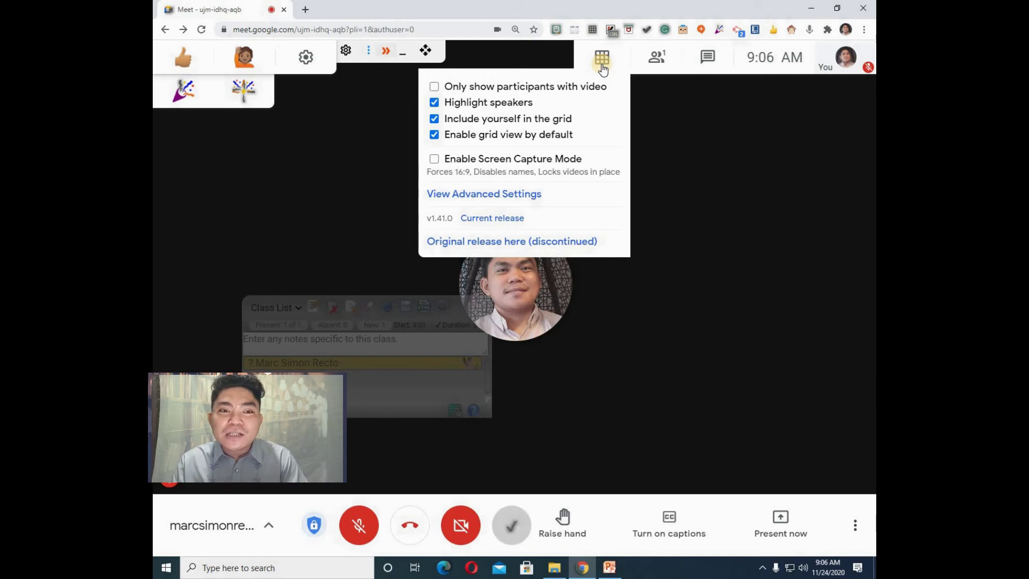
click(436, 123)
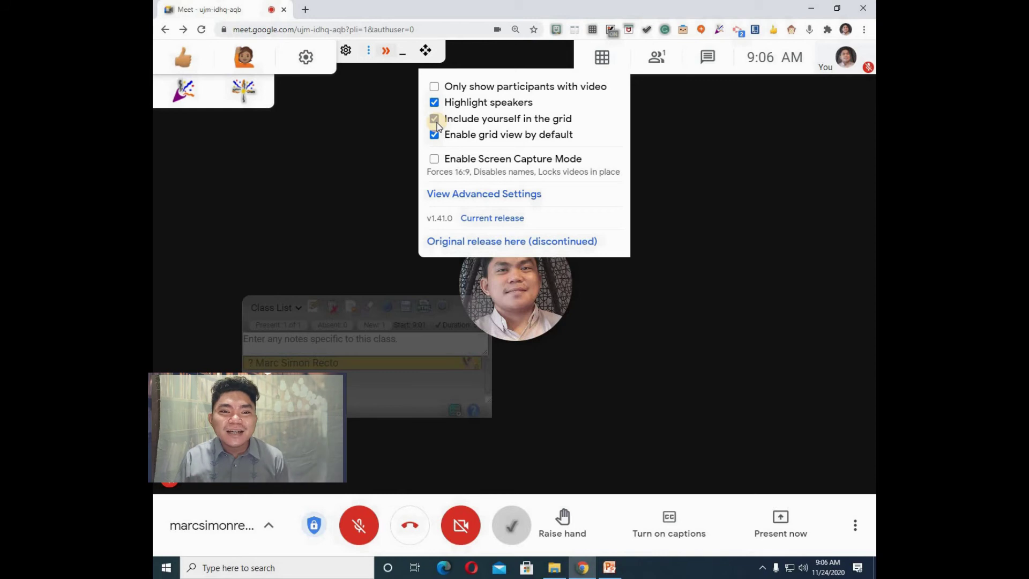
click(435, 121)
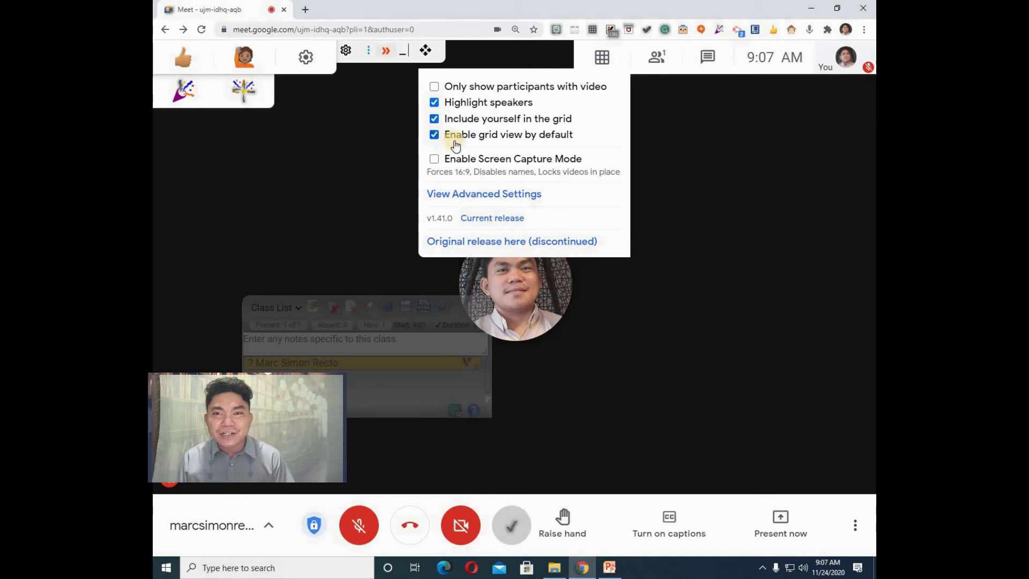
- Open the list of people in the call and look at the host controls for screen sharing and chat messages
click(649, 63)
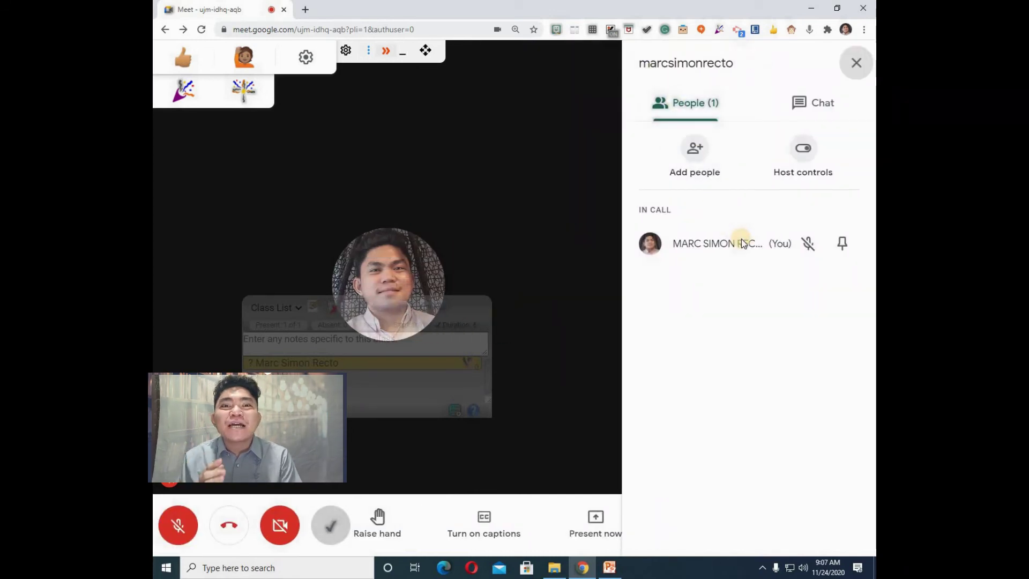
click(807, 165)
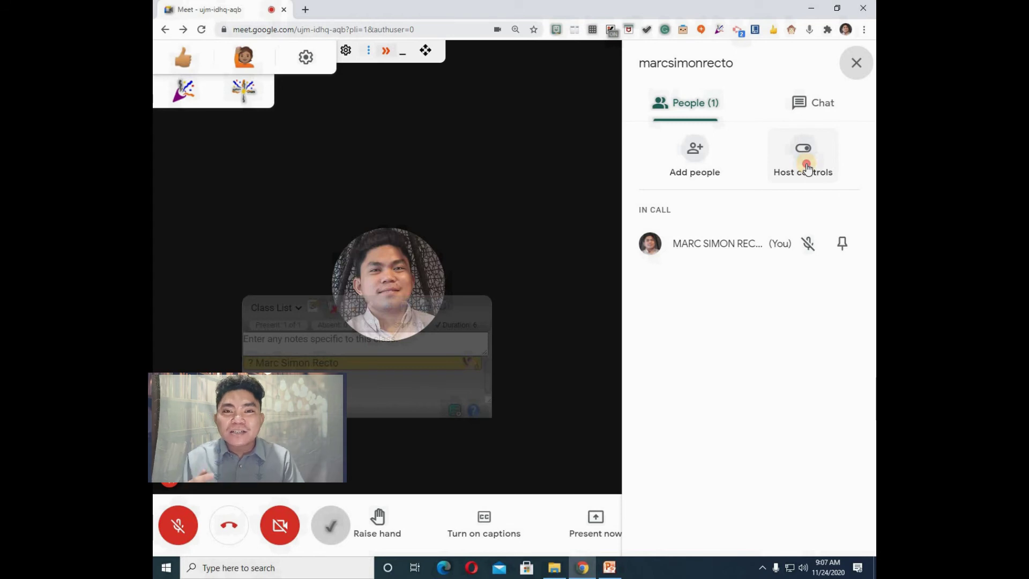
click(807, 167)
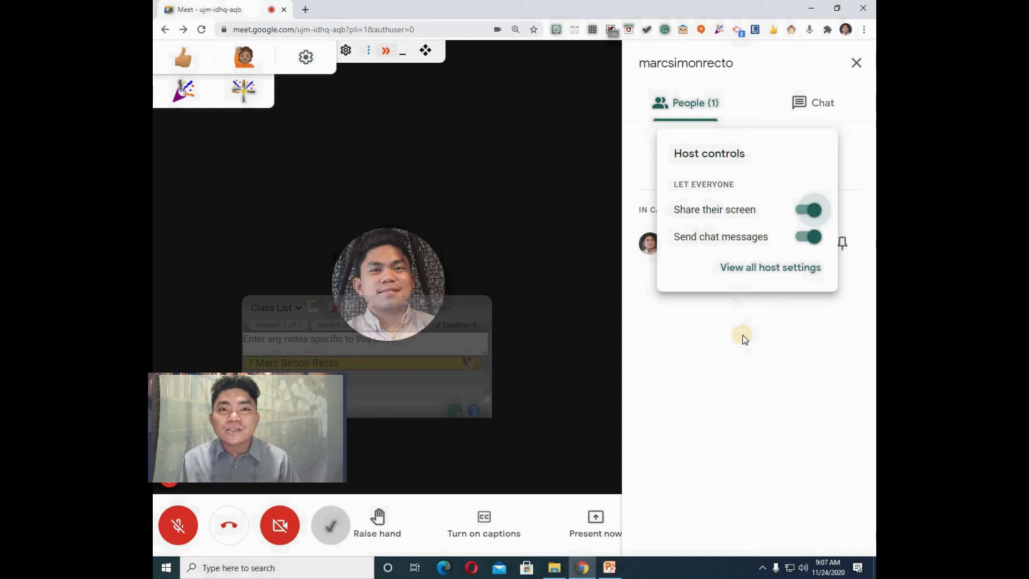
click(742, 338)
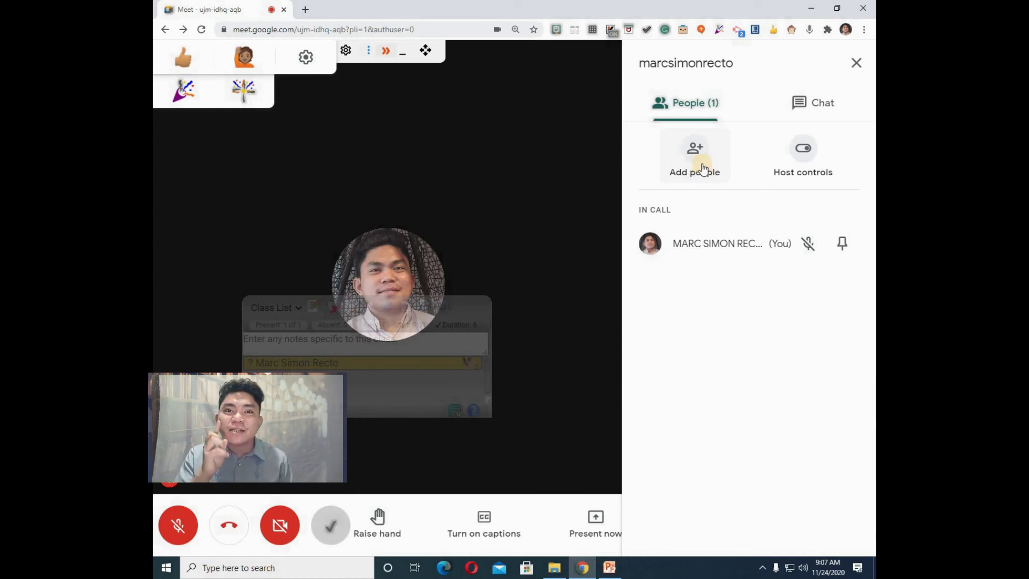
- Stop everyone from sharing their screen and sending chat messages in the host controls, and view all host settings
click(793, 158)
click(798, 213)
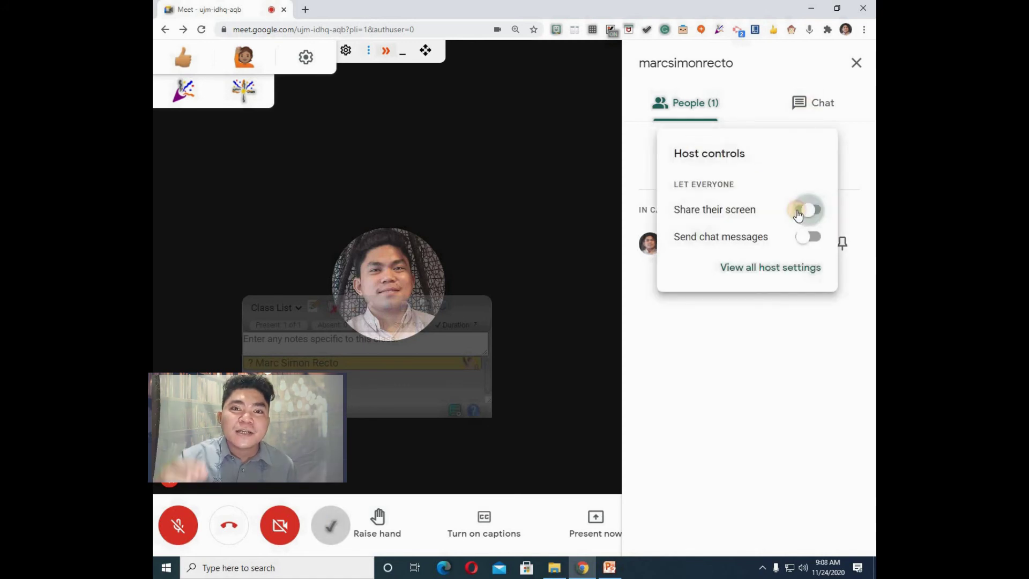
click(794, 269)
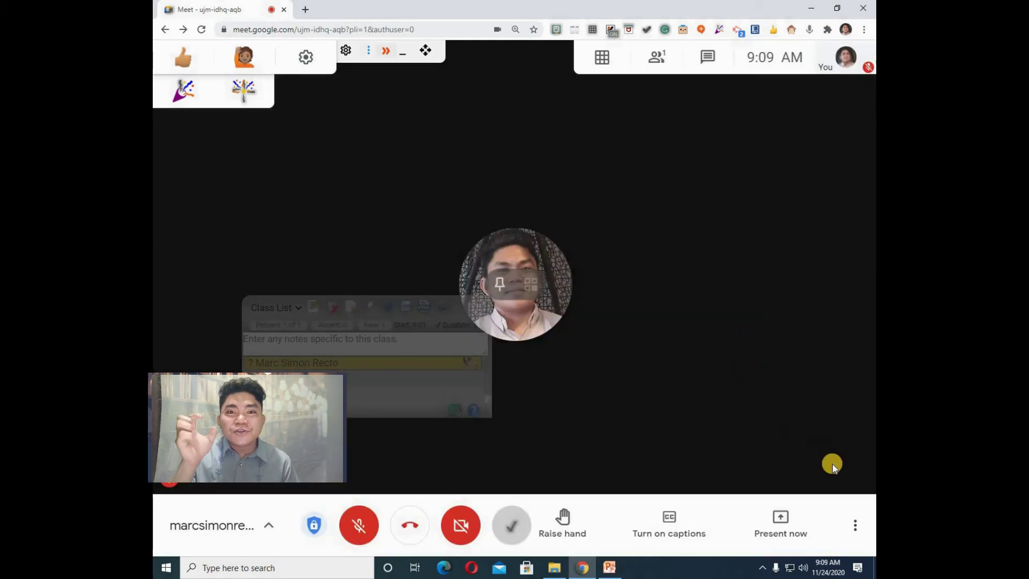
- Start a new Jamboard whiteboard for the meeting and copy its sharing link
click(855, 526)
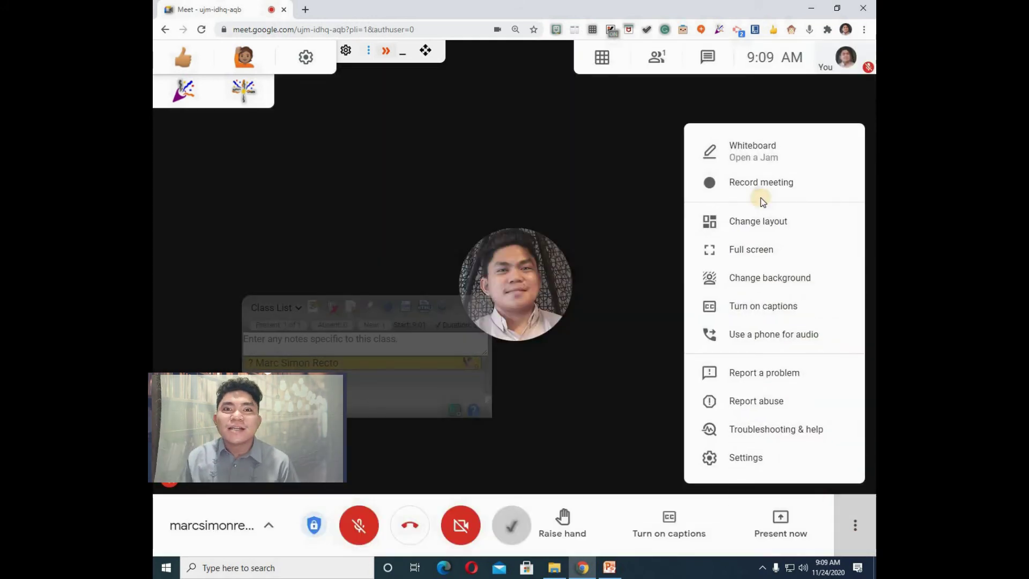
click(745, 149)
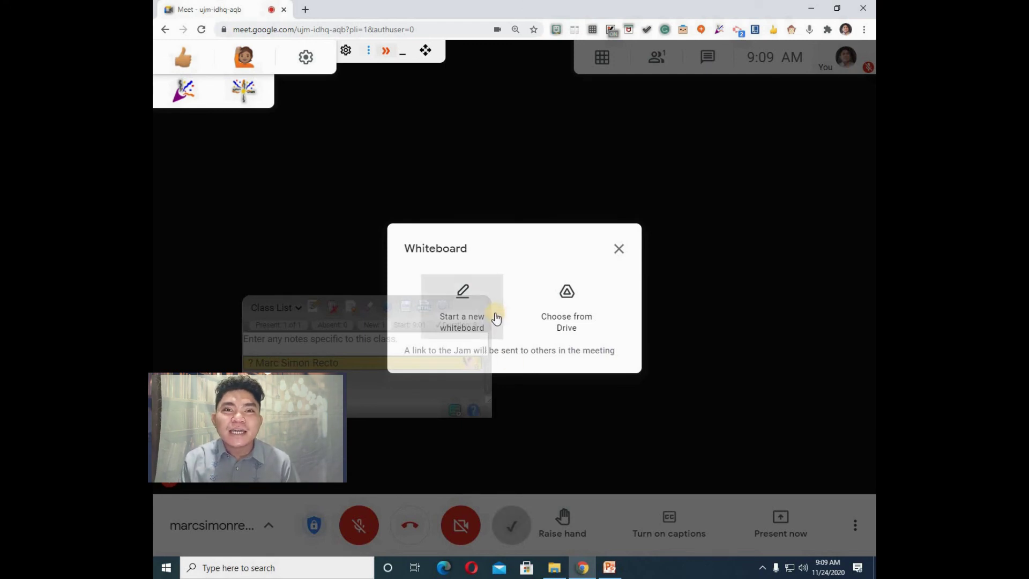
click(489, 290)
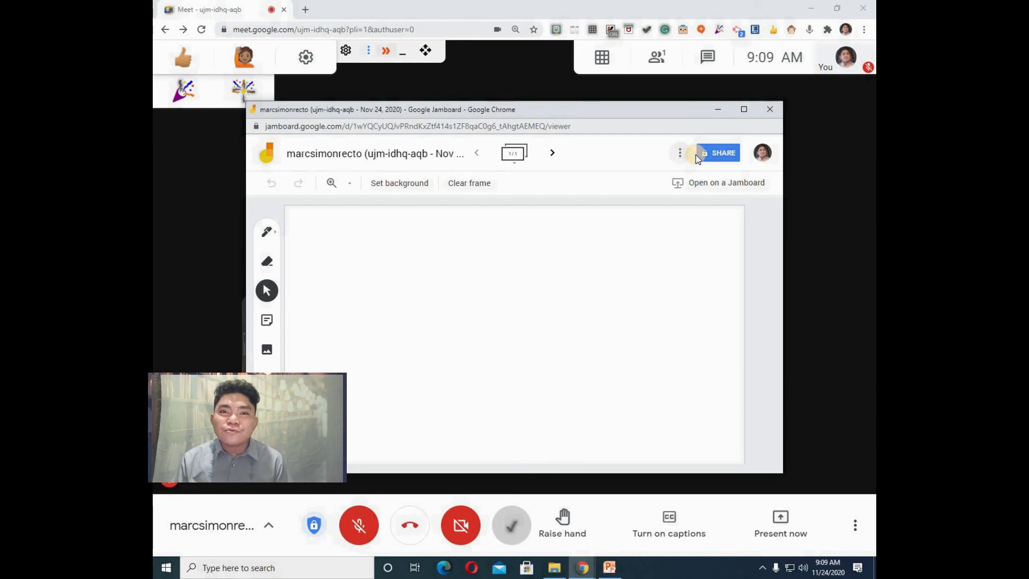
click(710, 158)
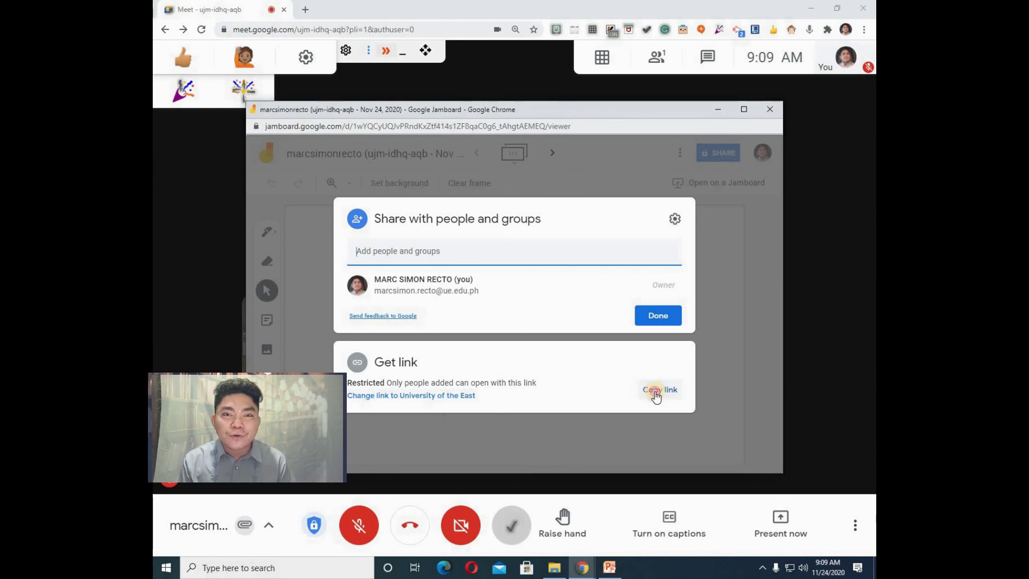
- Check the whiteboard link posted in the meeting chat and return to the Jamboard window
click(708, 57)
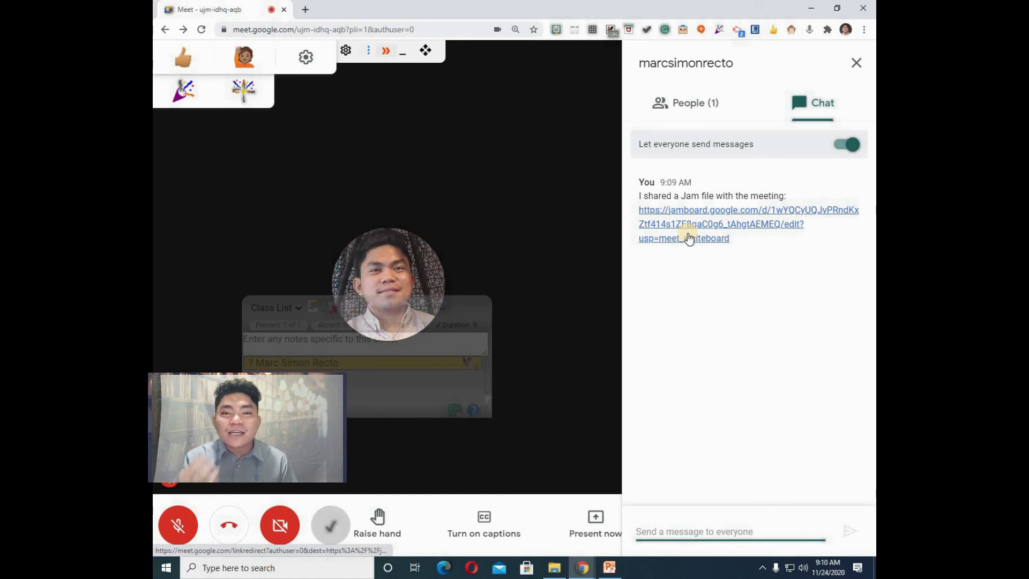
click(556, 216)
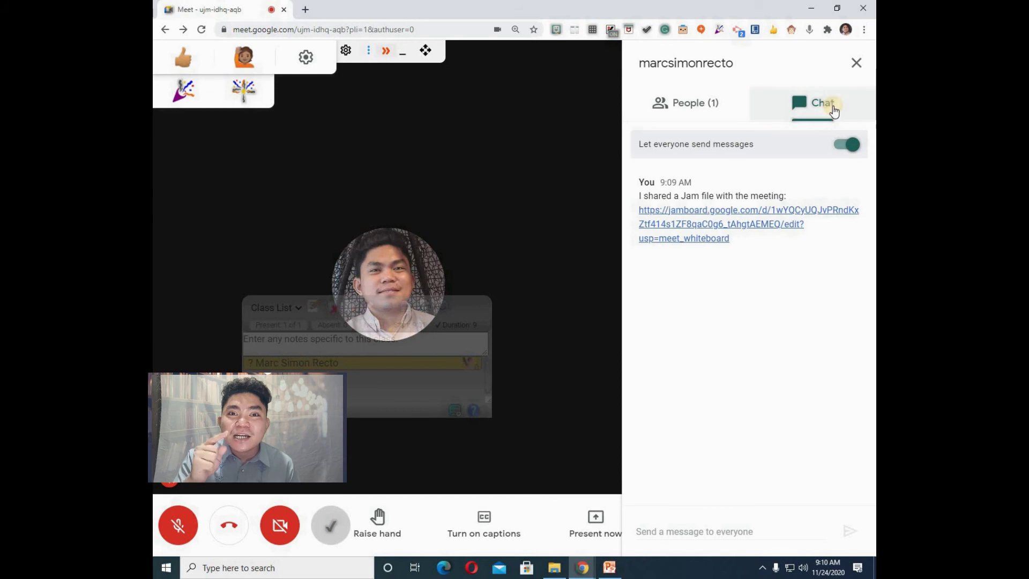
mouse_move(583, 567)
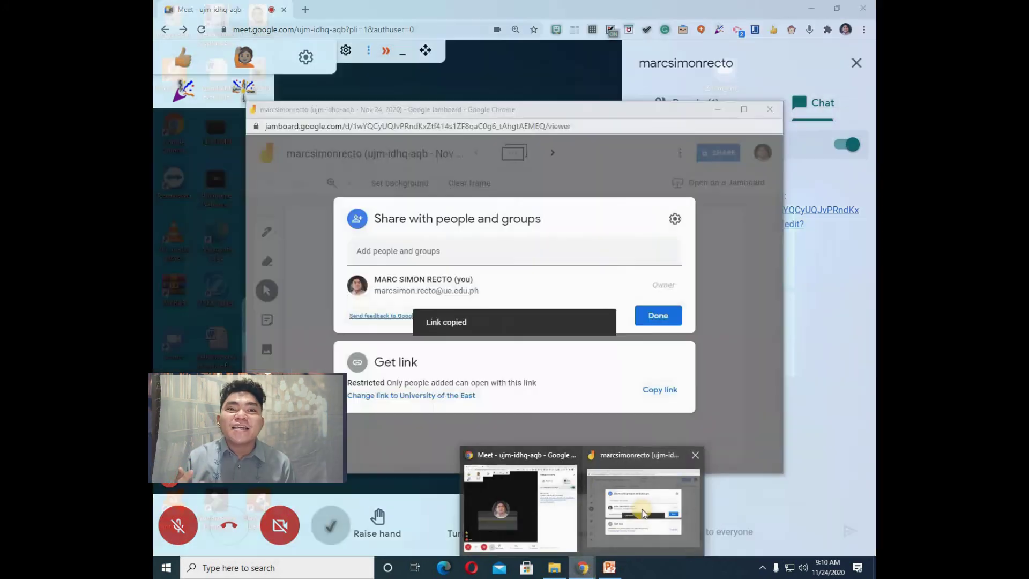
click(643, 513)
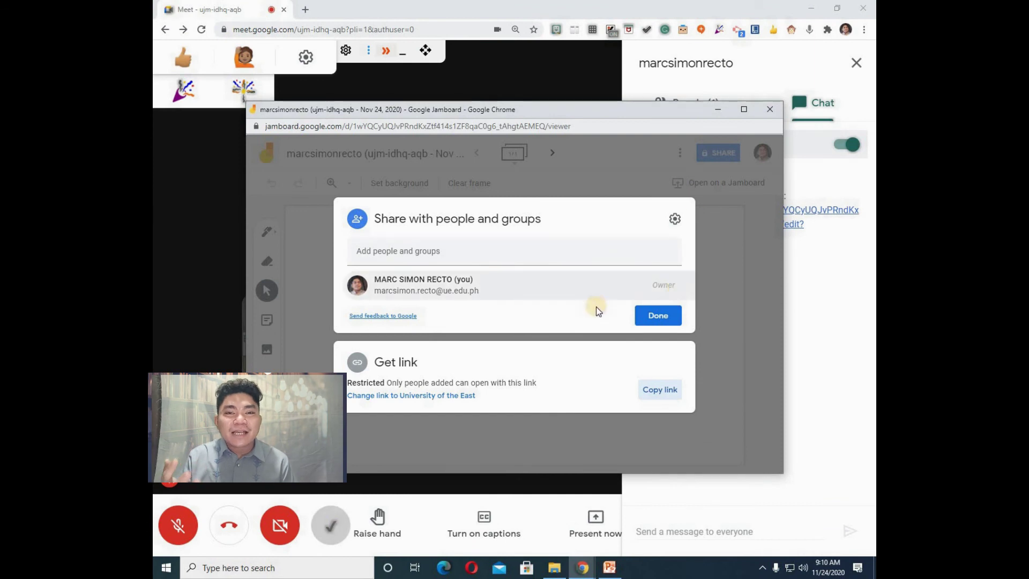
- Close the whiteboard's sharing dialog, and maximize the Jamboard window and restore its size
click(643, 316)
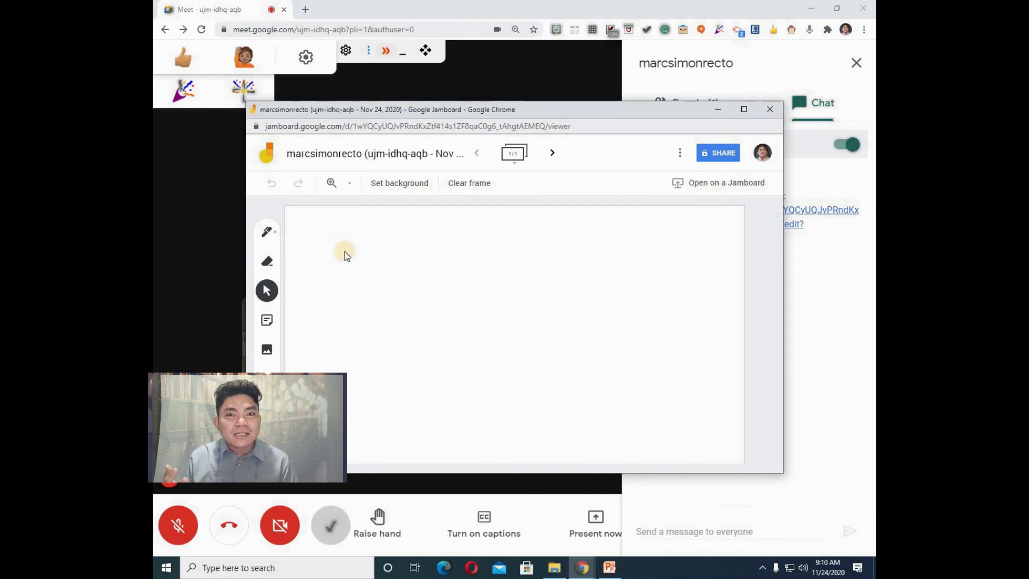
click(744, 109)
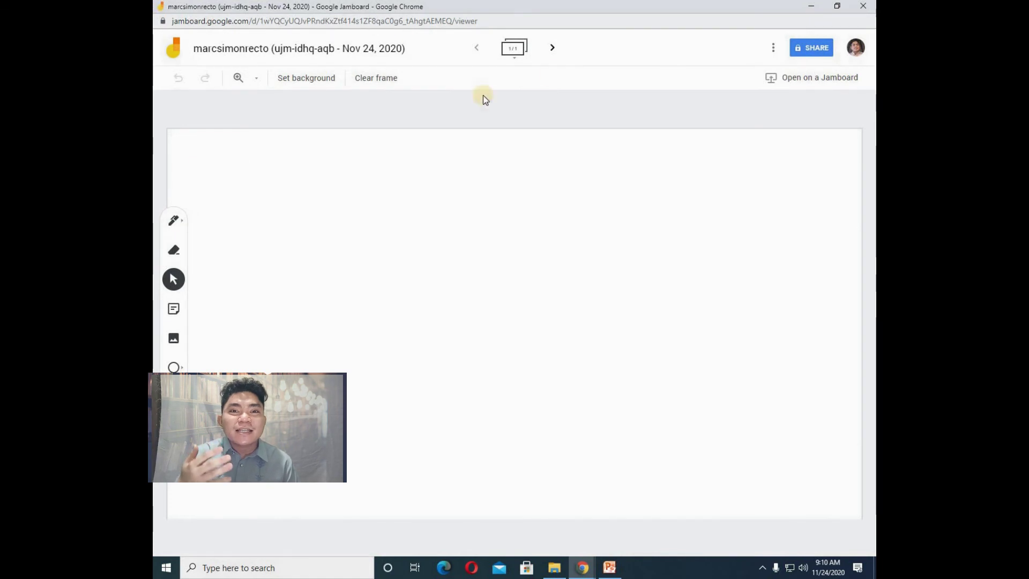
click(837, 6)
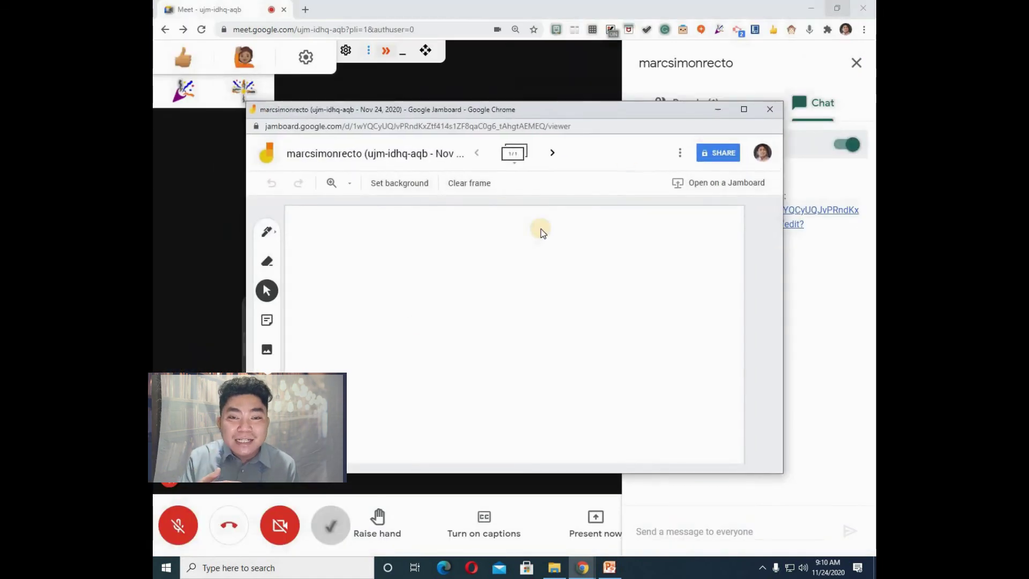
- Add a light blue sticky note reading "I'm enjoying this." to the whiteboard frame
click(268, 321)
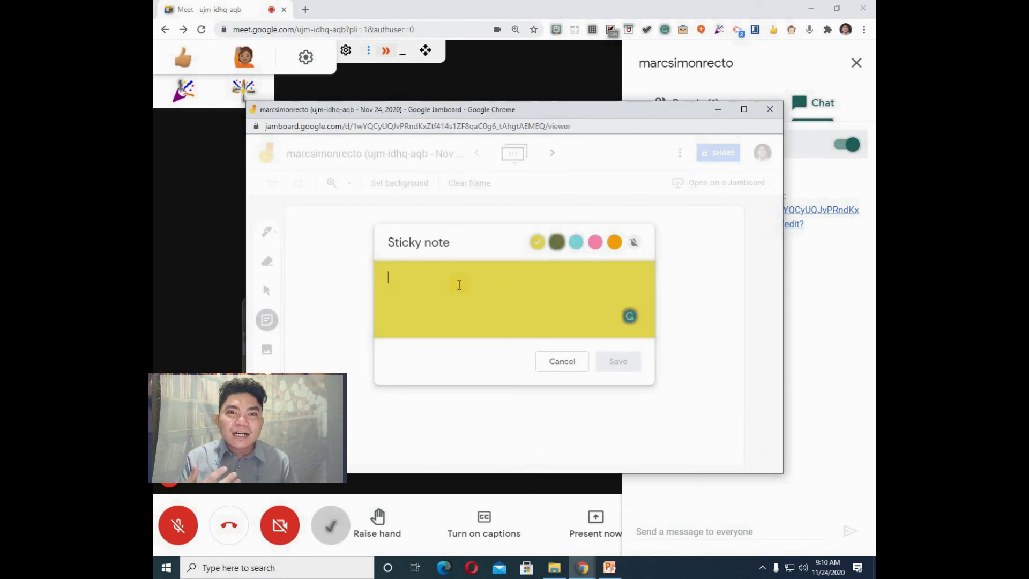
text(I'm enjoying this.)
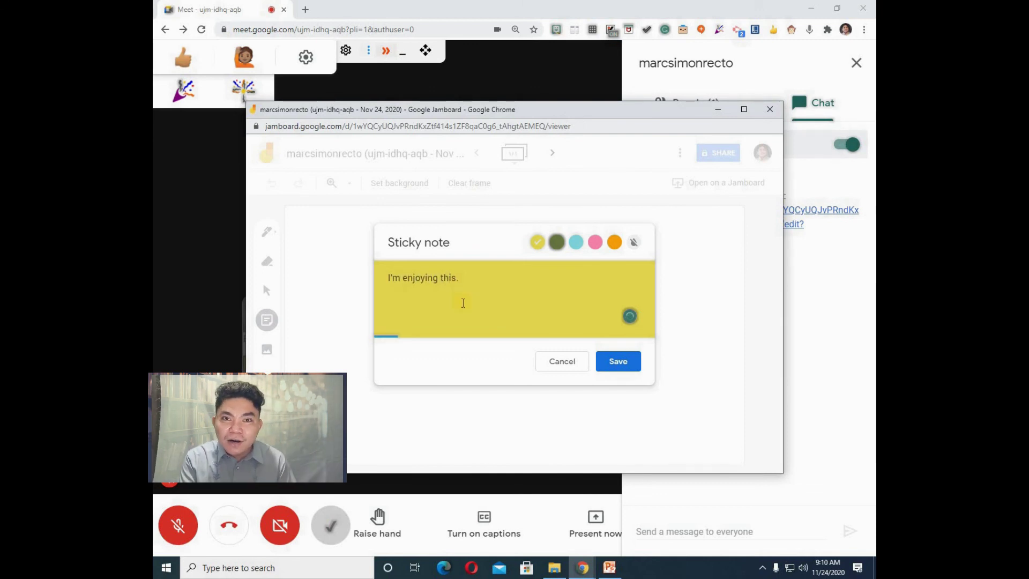
click(572, 245)
click(606, 356)
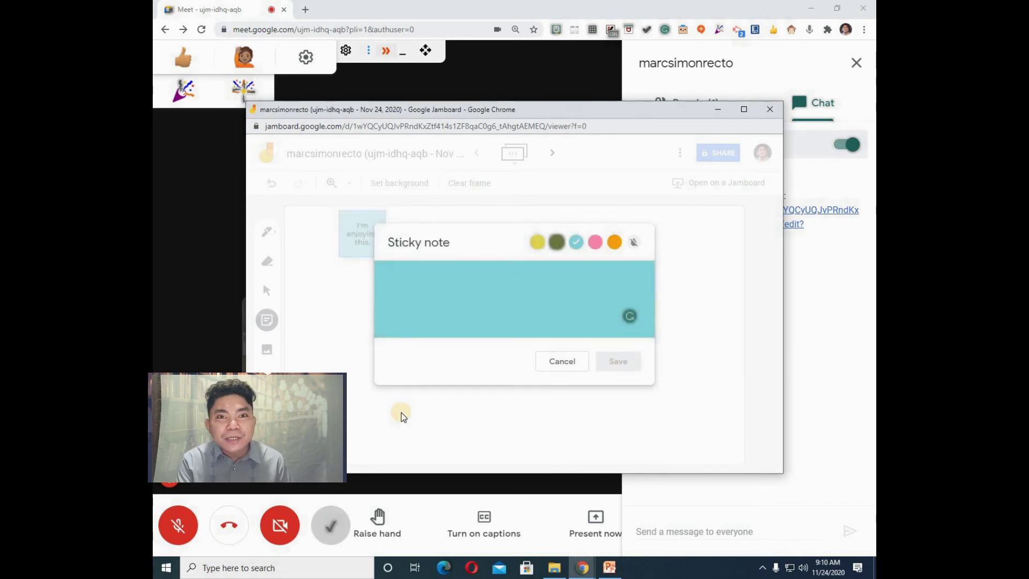
click(572, 370)
- Move the "I'm enjoying this." sticky note to the frame's upper-left corner and enlarge it
drag(372, 220, 333, 245)
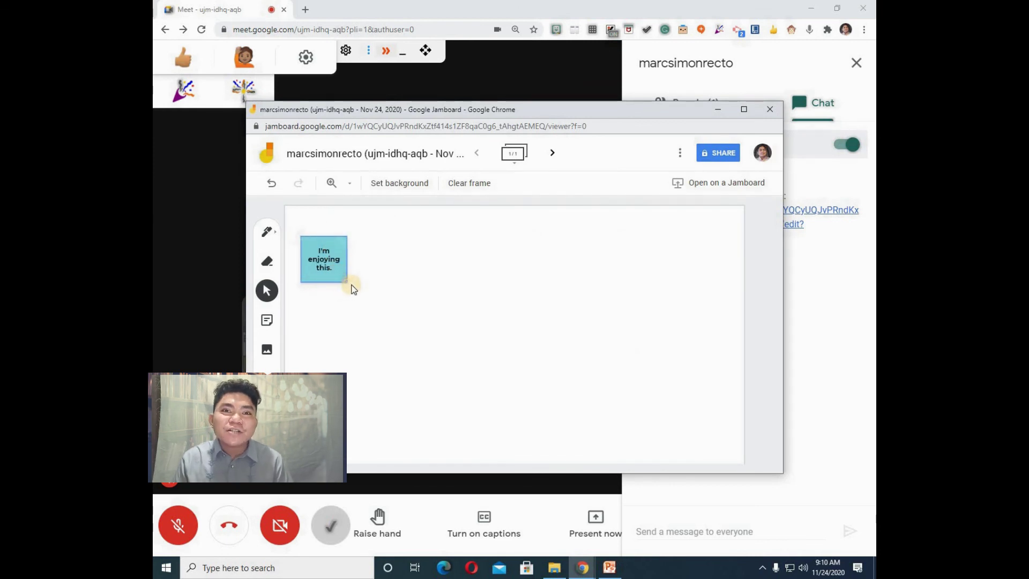
click(344, 283)
drag(347, 284, 378, 312)
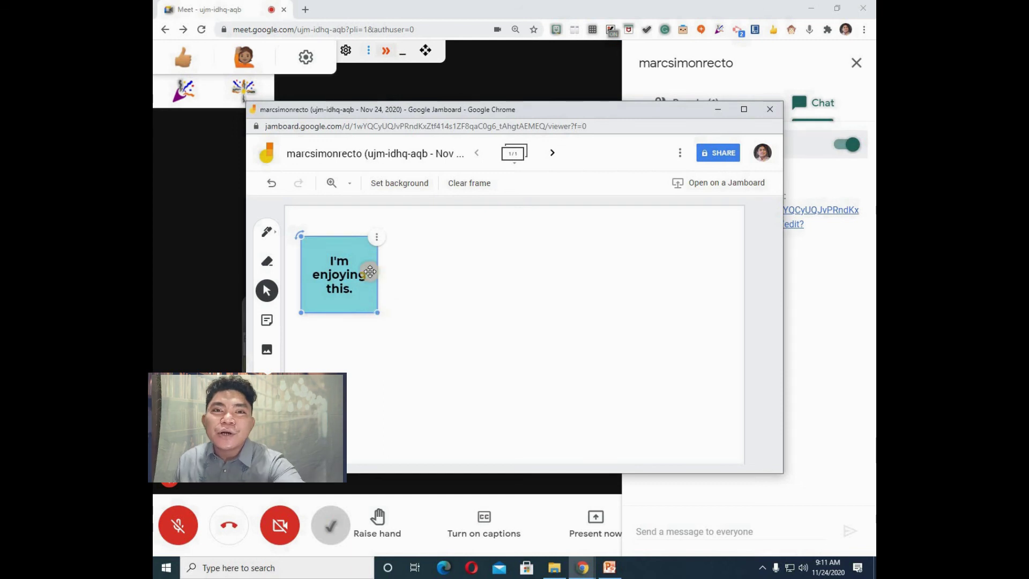
drag(355, 252, 349, 244)
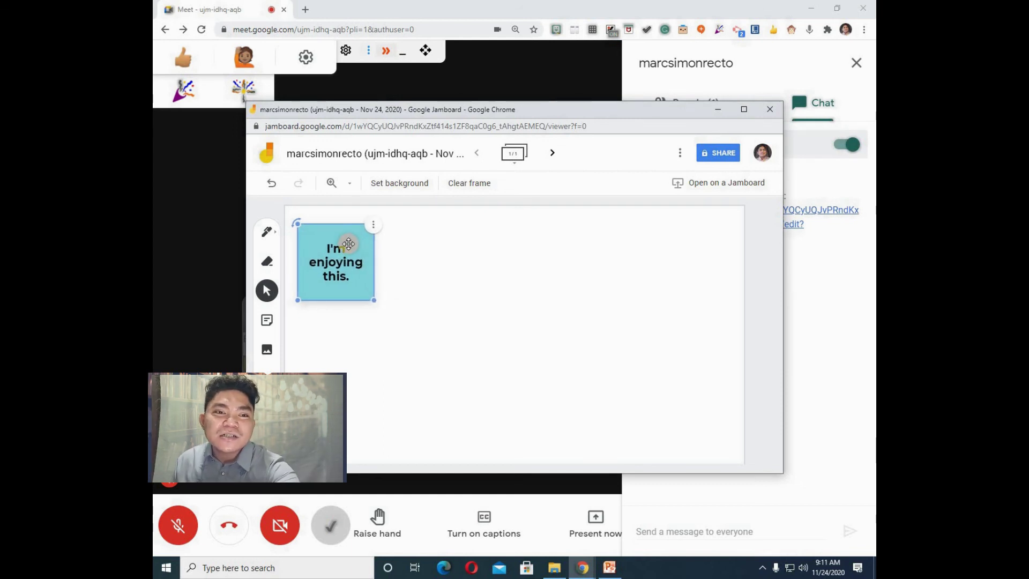
- Set the whiteboard frame's background to the square grid pattern
click(409, 182)
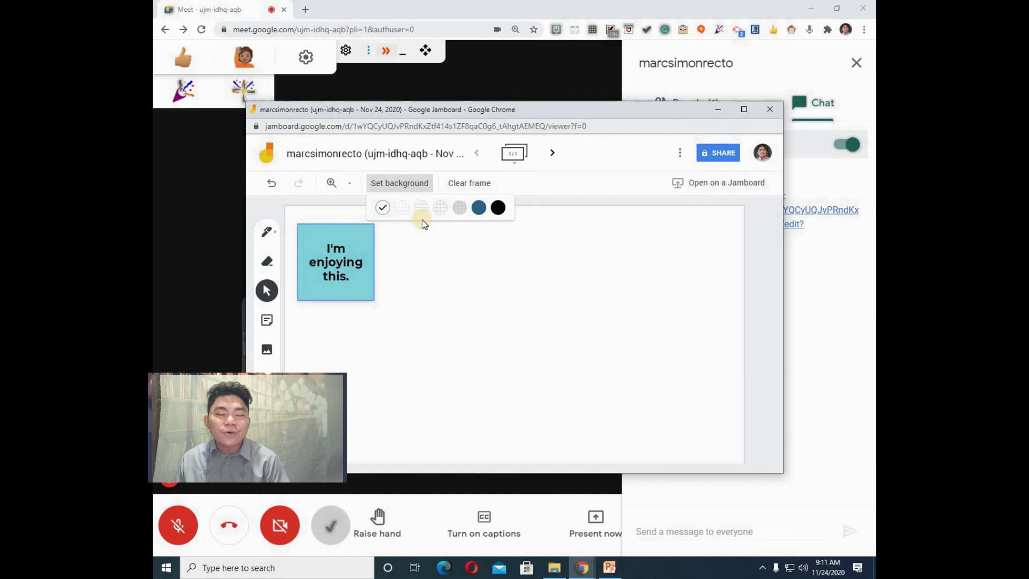
click(439, 210)
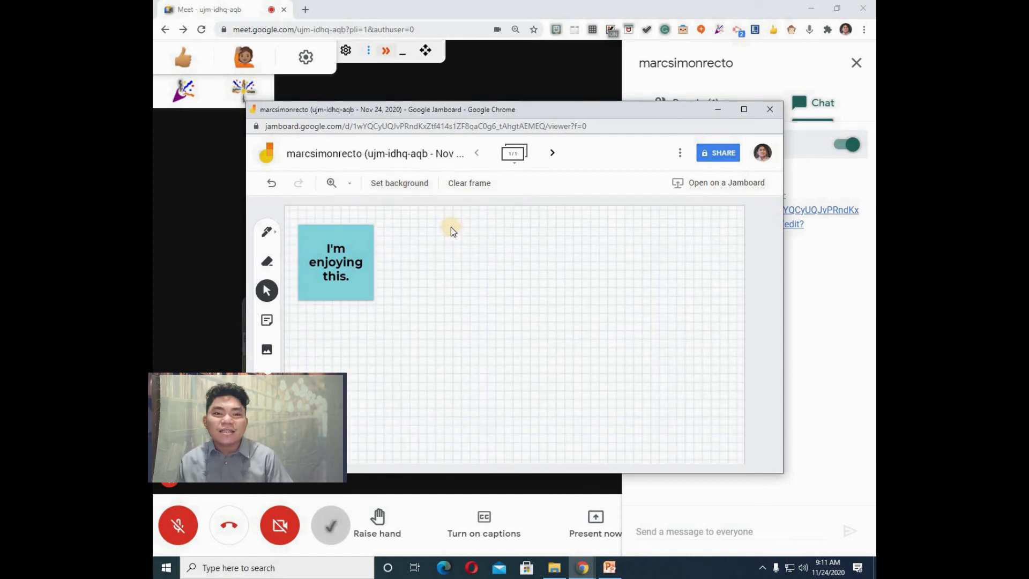